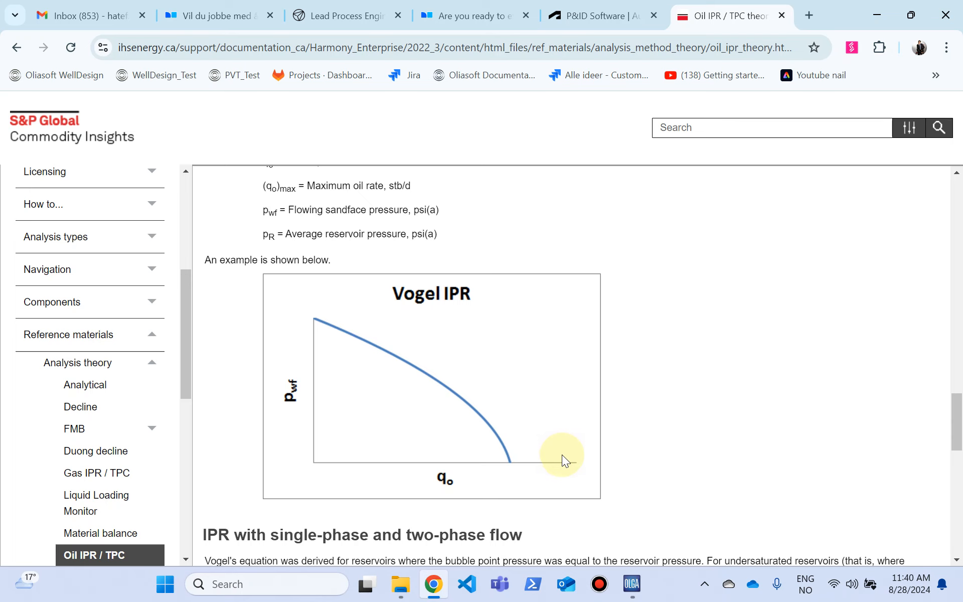
Review the Straight line IPR section of the theory page, then switch to the Well-LinearIPR1 case in OLGA
{"action": "scroll", "coordinate": [562, 455], "scroll_direction": "up", "scroll_amount": 15}
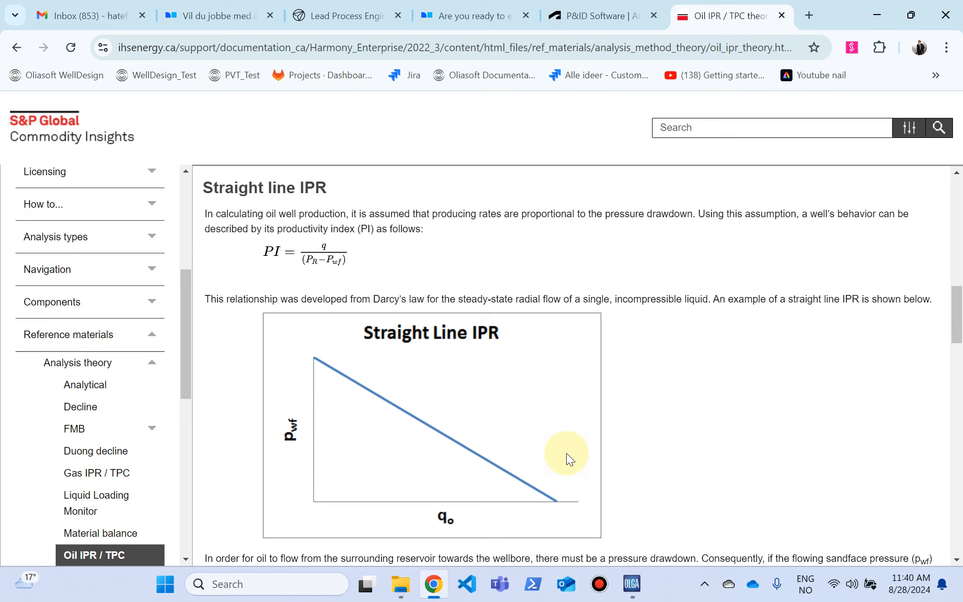
{"action": "mouse_move", "coordinate": [634, 588]}
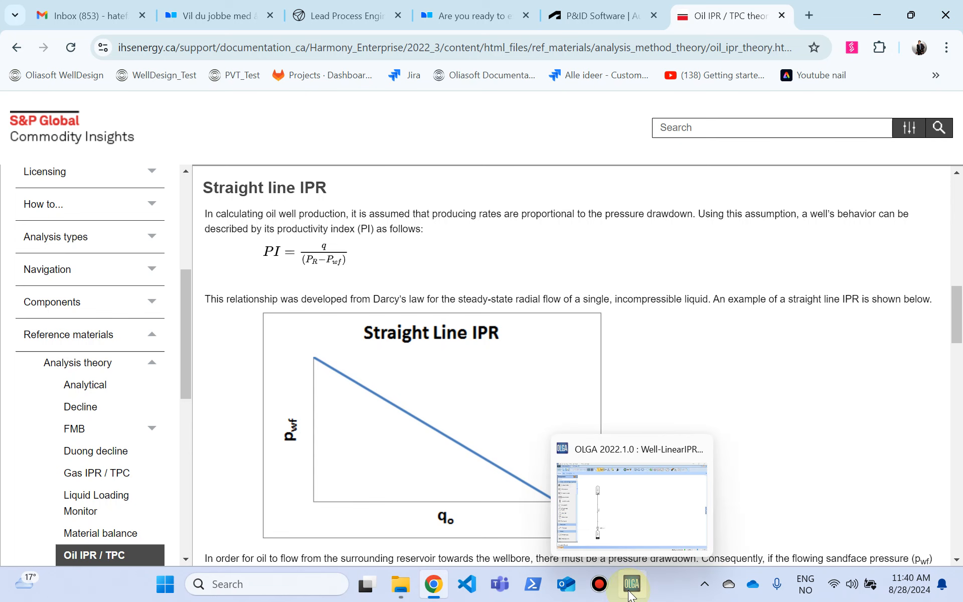
{"action": "left_click", "coordinate": [631, 544]}
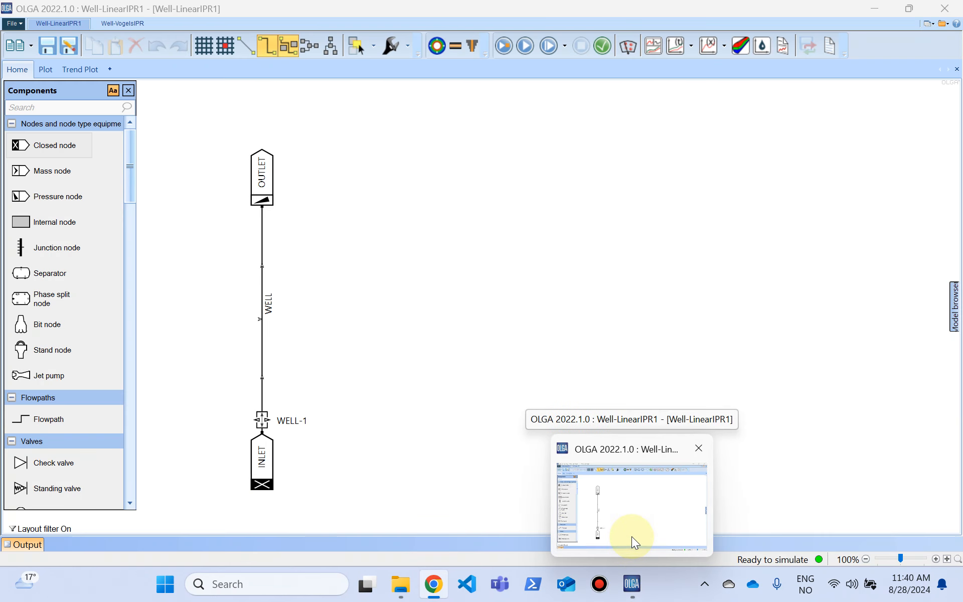
{"action": "left_click", "coordinate": [631, 532]}
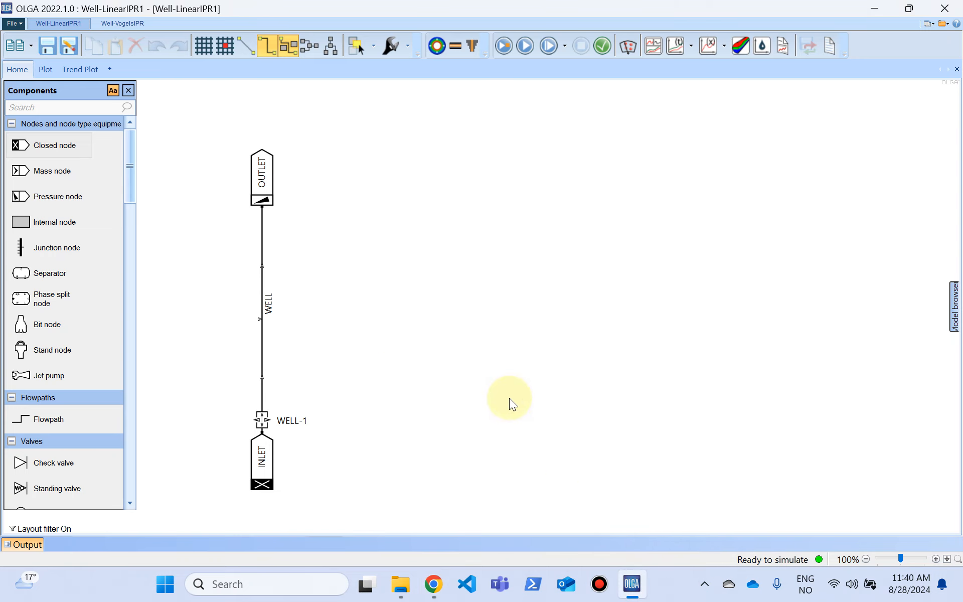
Inspect the geometry data of the WELL flowpath and close it without changes
{"action": "left_click", "coordinate": [262, 364]}
{"action": "double_click", "coordinate": [262, 364]}
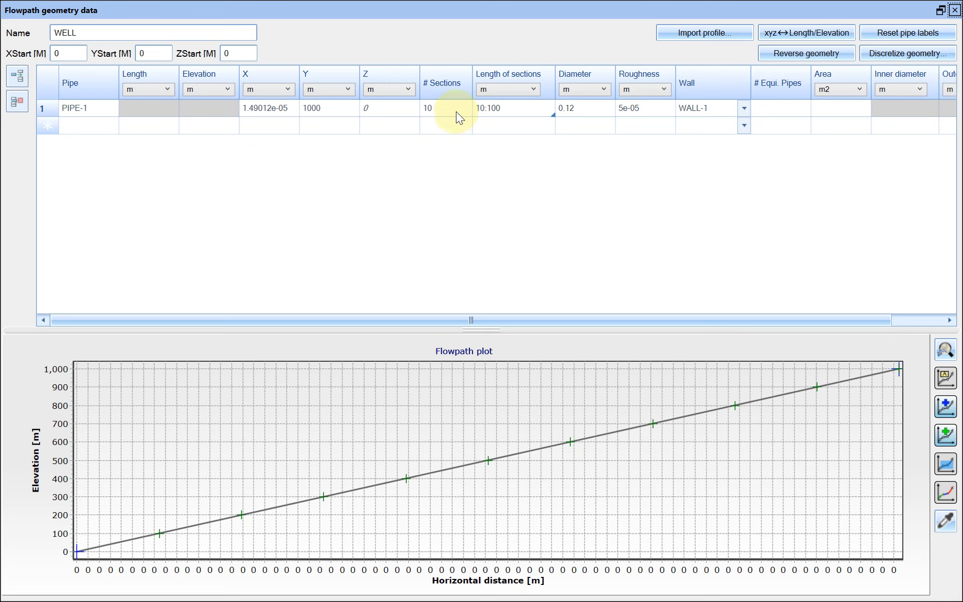
{"action": "left_click", "coordinate": [955, 10]}
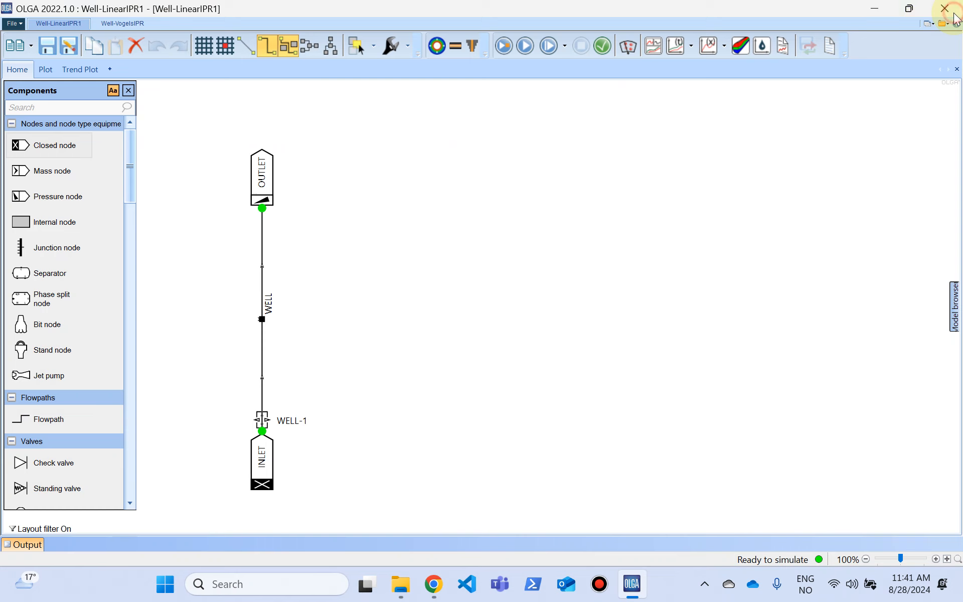
Inspect the WELL-1-INJ-LINEAR properties in the Model Browser and the IPR types that can be added to the library
{"action": "left_click", "coordinate": [954, 307]}
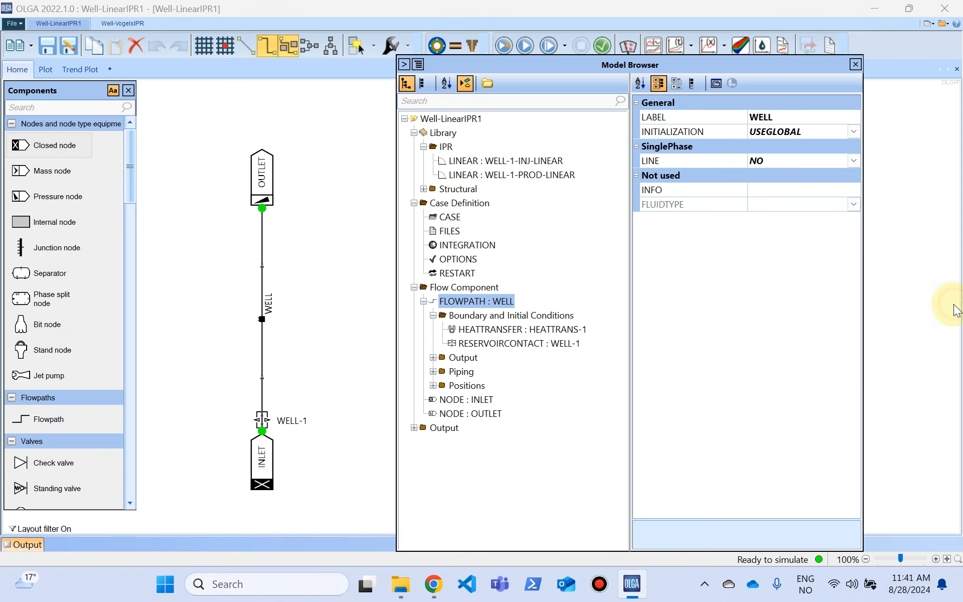
{"action": "left_click", "coordinate": [509, 161]}
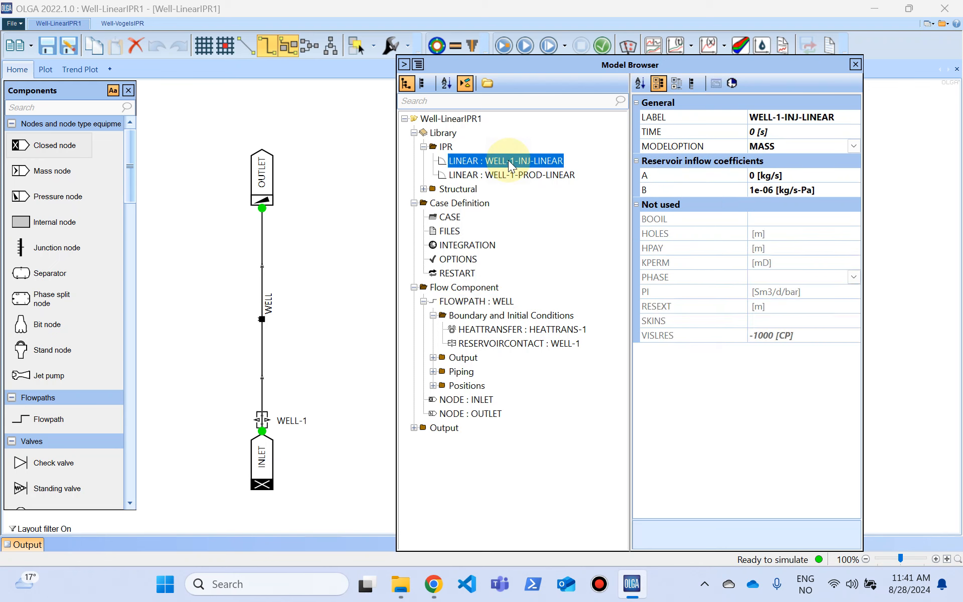
{"action": "right_click", "coordinate": [443, 150]}
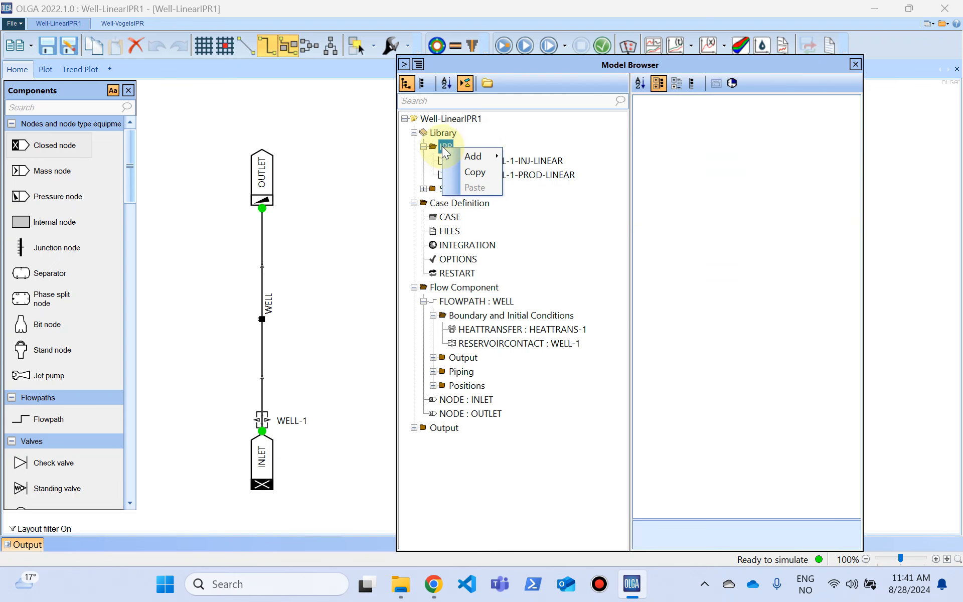
{"action": "mouse_move", "coordinate": [460, 157]}
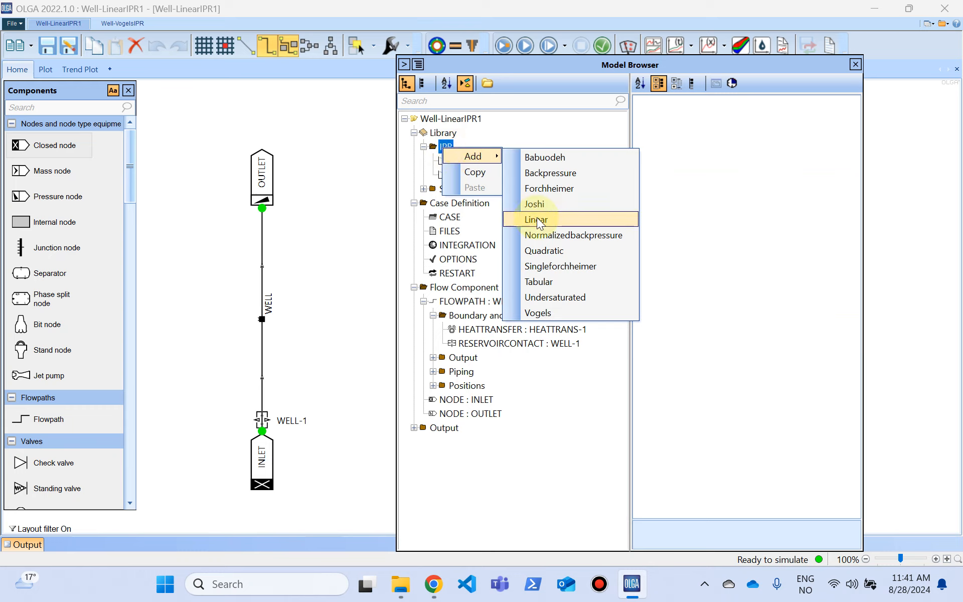
{"action": "left_click", "coordinate": [472, 214]}
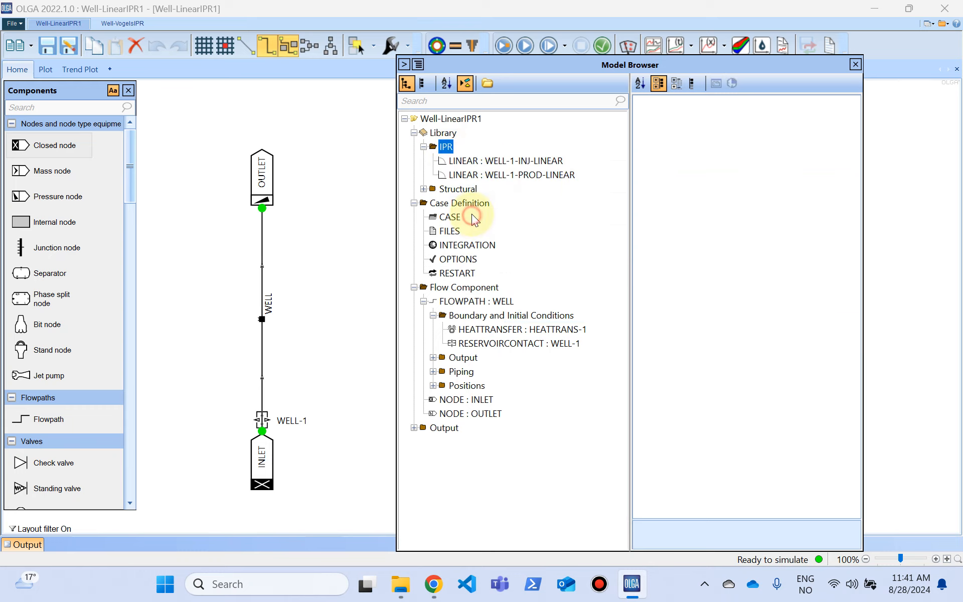
Compare the inflow coefficients of the WELL-1-INJ-LINEAR and WELL-1-PROD-LINEAR entries
{"action": "left_click", "coordinate": [477, 164]}
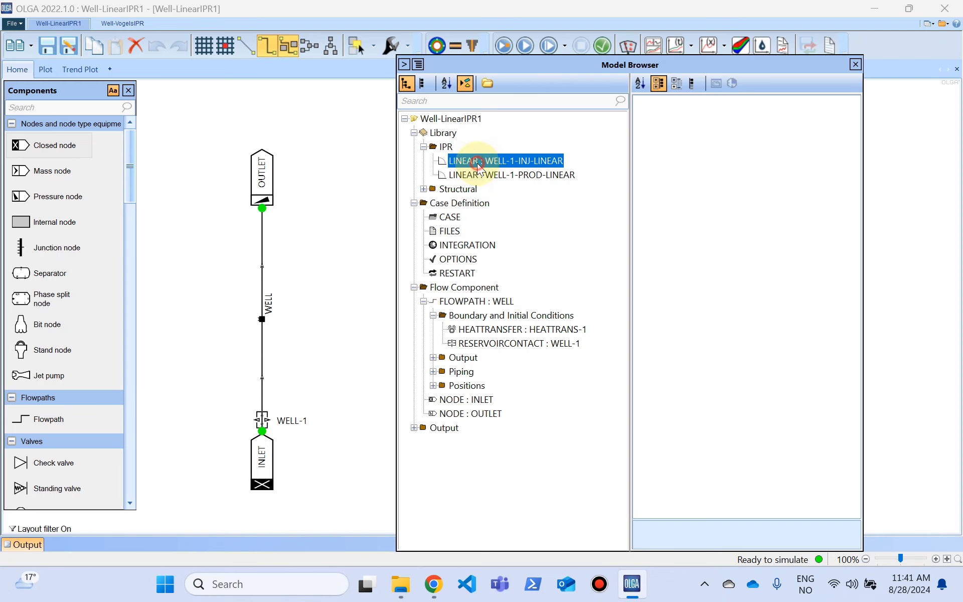
{"action": "left_click", "coordinate": [487, 176]}
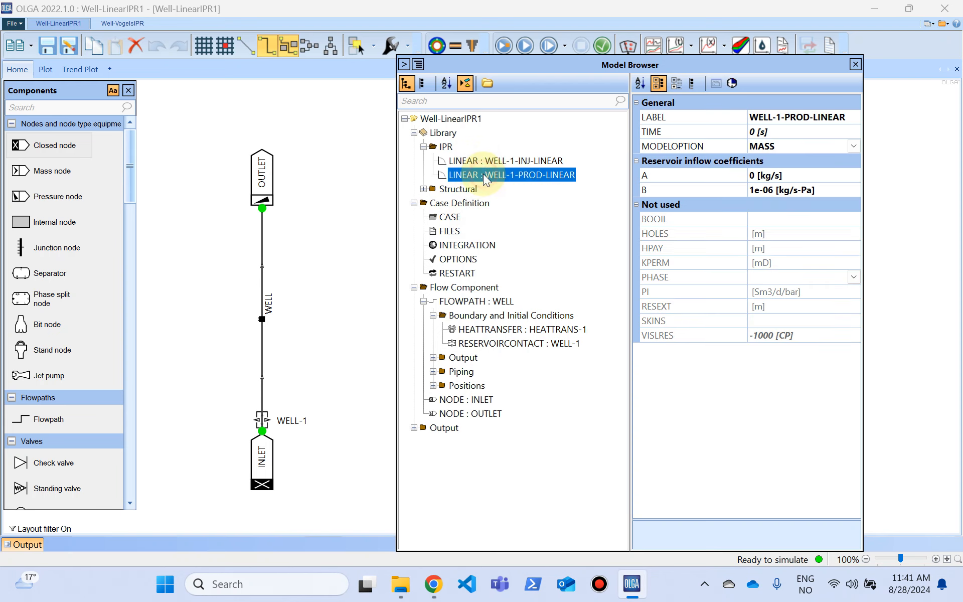
{"action": "left_click", "coordinate": [485, 161]}
{"action": "left_click", "coordinate": [486, 174]}
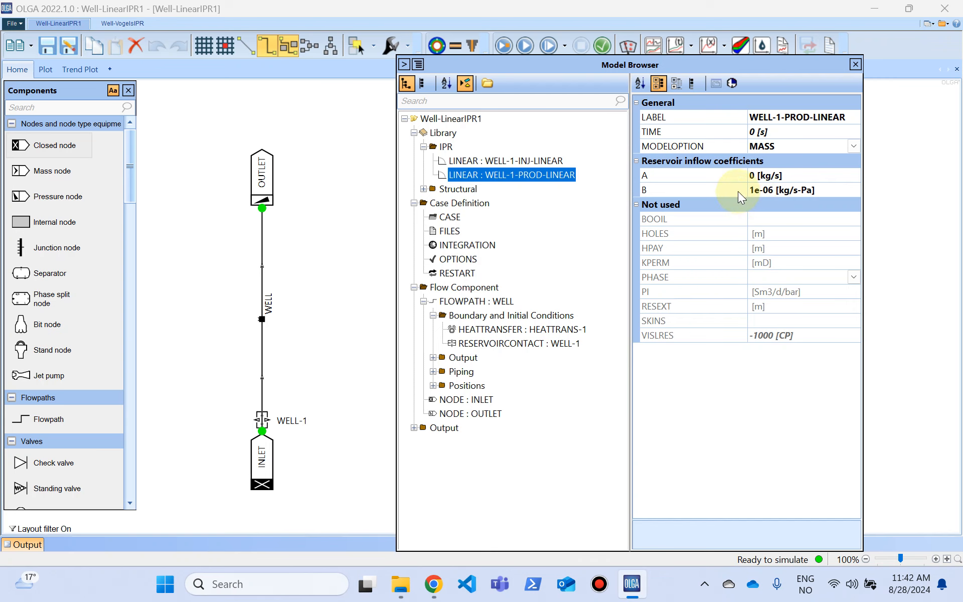
Read the help on the LINEAR keyword and its model description, then close the help window
{"action": "key", "text": "F1"}
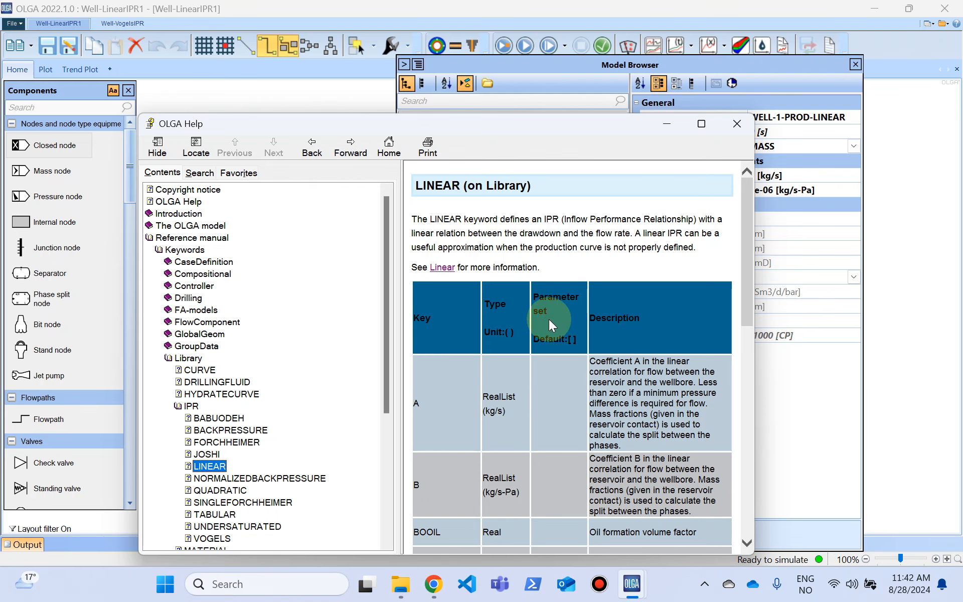
{"action": "left_click", "coordinate": [441, 269]}
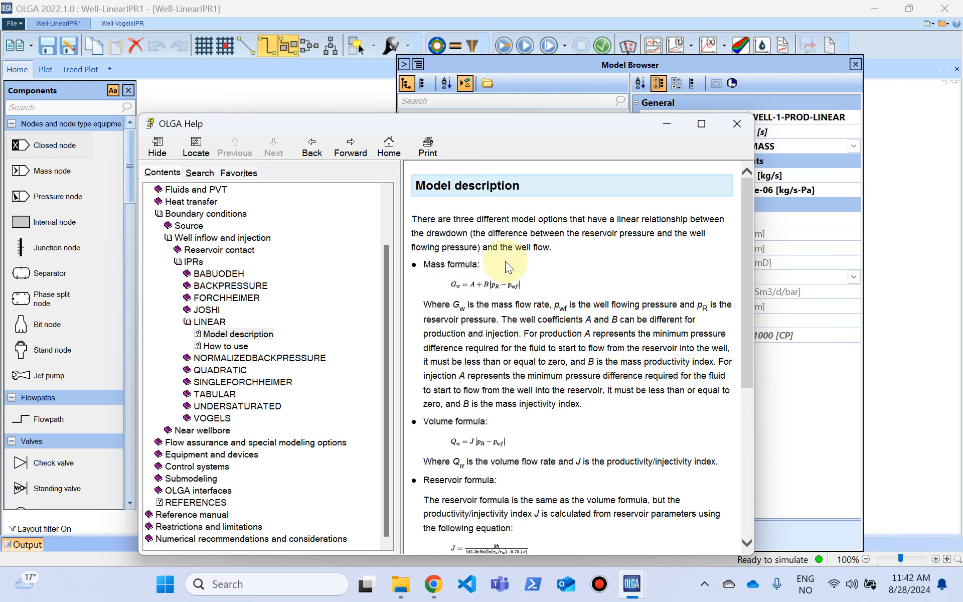
{"action": "left_click_drag", "start_coordinate": [604, 126], "coordinate": [564, 126]}
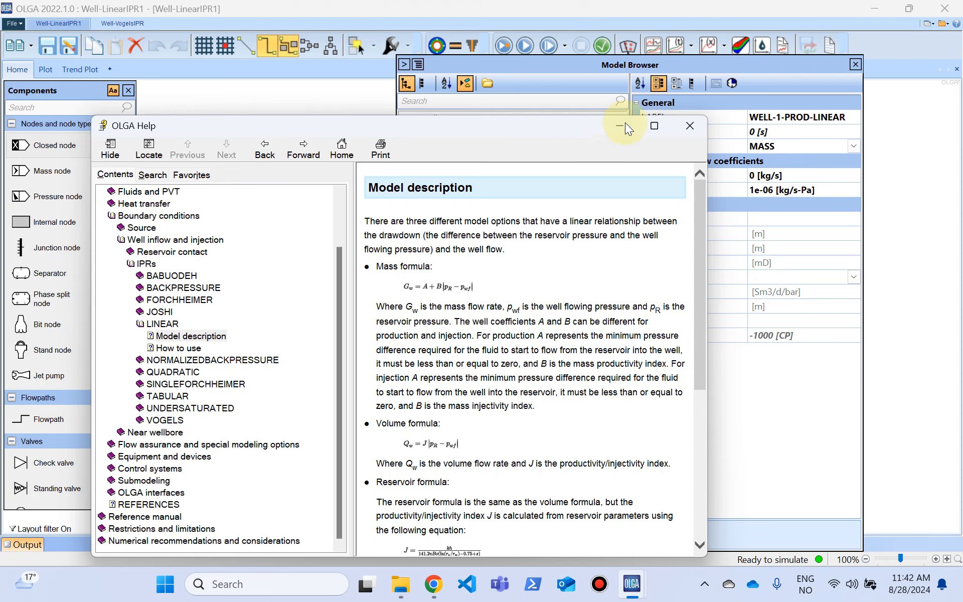
{"action": "left_click", "coordinate": [675, 126]}
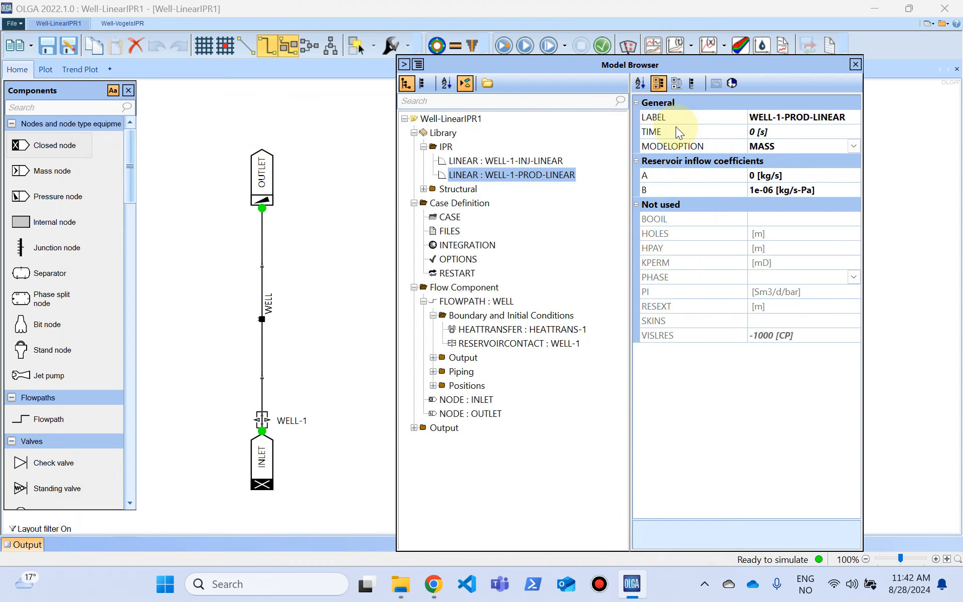
Review the properties of the WELL-1 reservoir contact and of the OUTLET node
{"action": "left_click", "coordinate": [484, 343]}
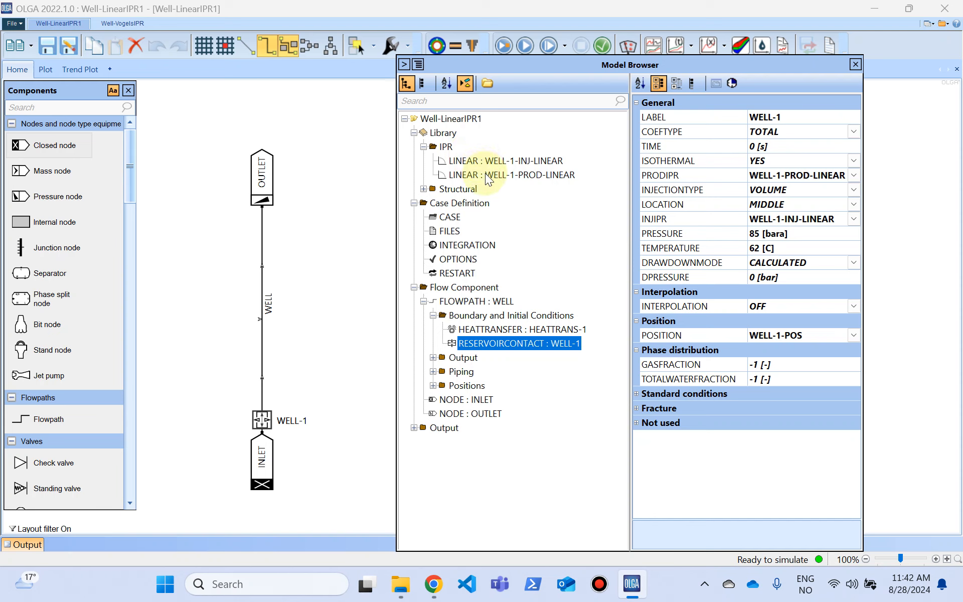
{"action": "left_click", "coordinate": [266, 176]}
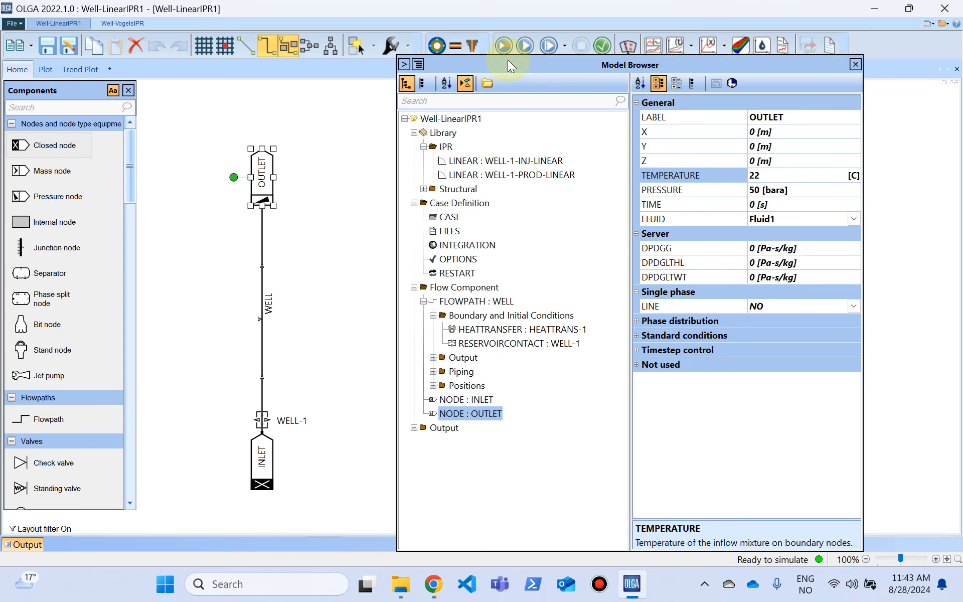
Run the batch simulation of the Well-LinearIPR1 case and close the Model Browser
{"action": "left_click", "coordinate": [503, 46]}
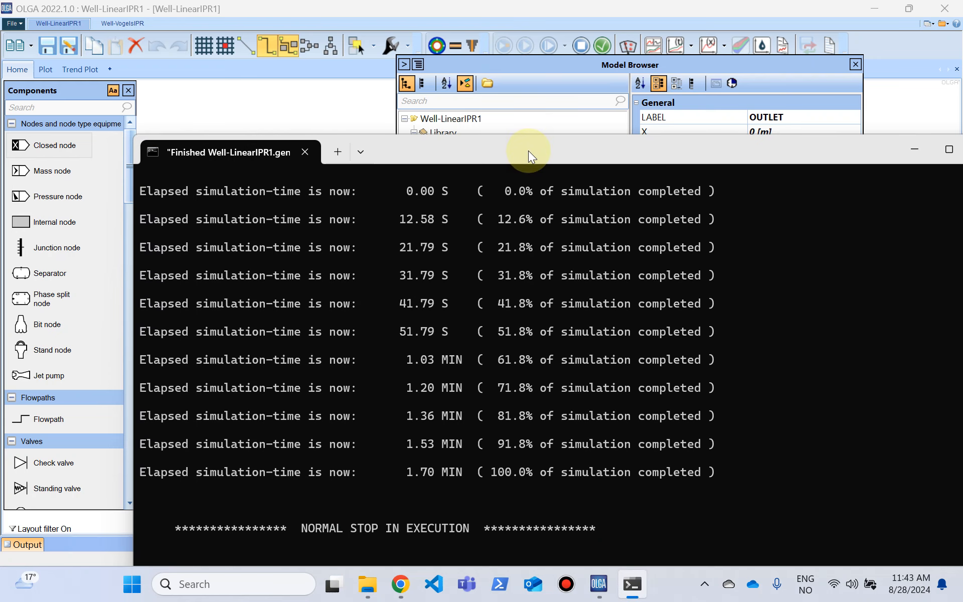
{"action": "left_click", "coordinate": [351, 121]}
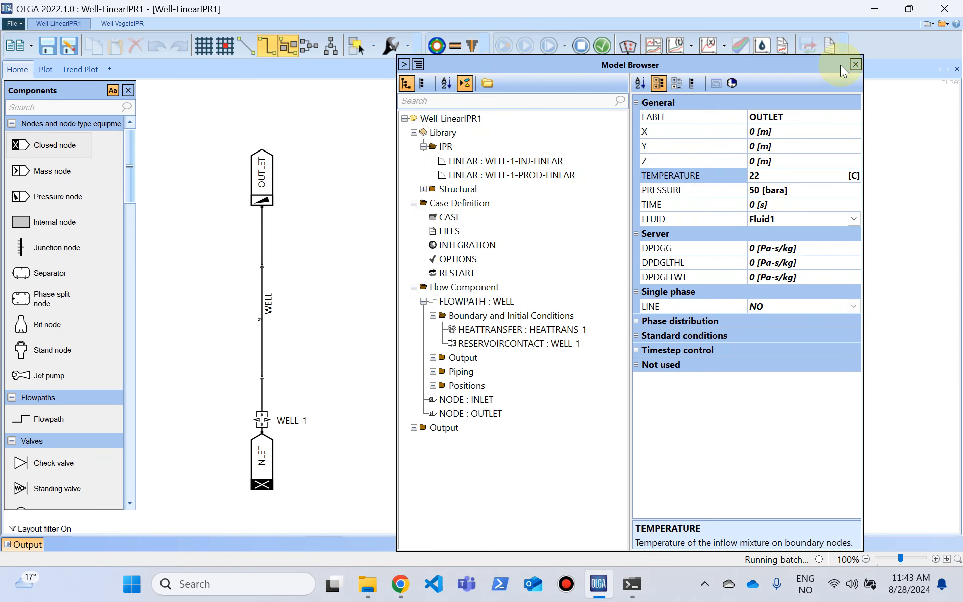
{"action": "left_click", "coordinate": [855, 64]}
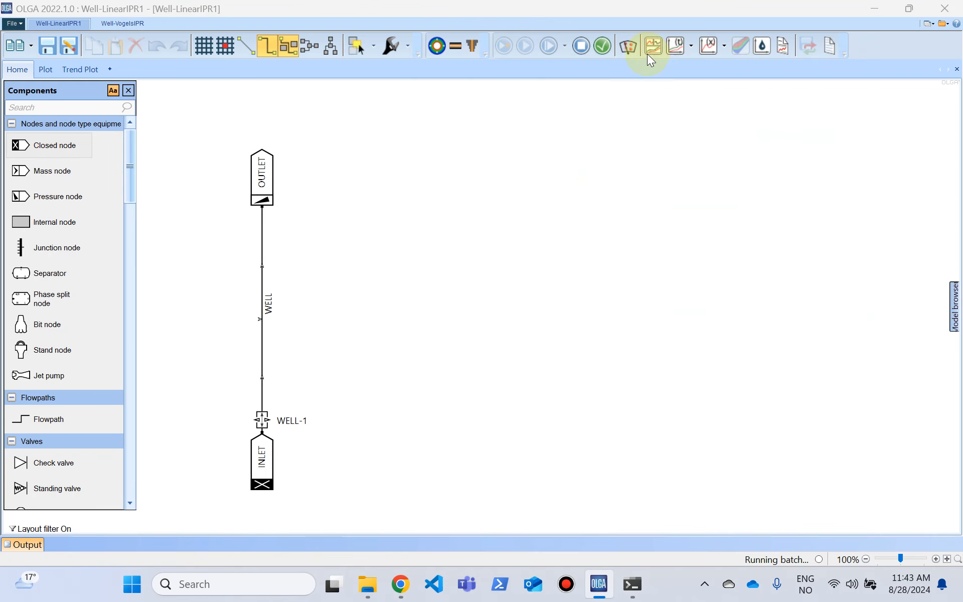
Create a trend plot of the total mass flow GT in WELL, PIPE-1, section 10
{"action": "left_click", "coordinate": [674, 47]}
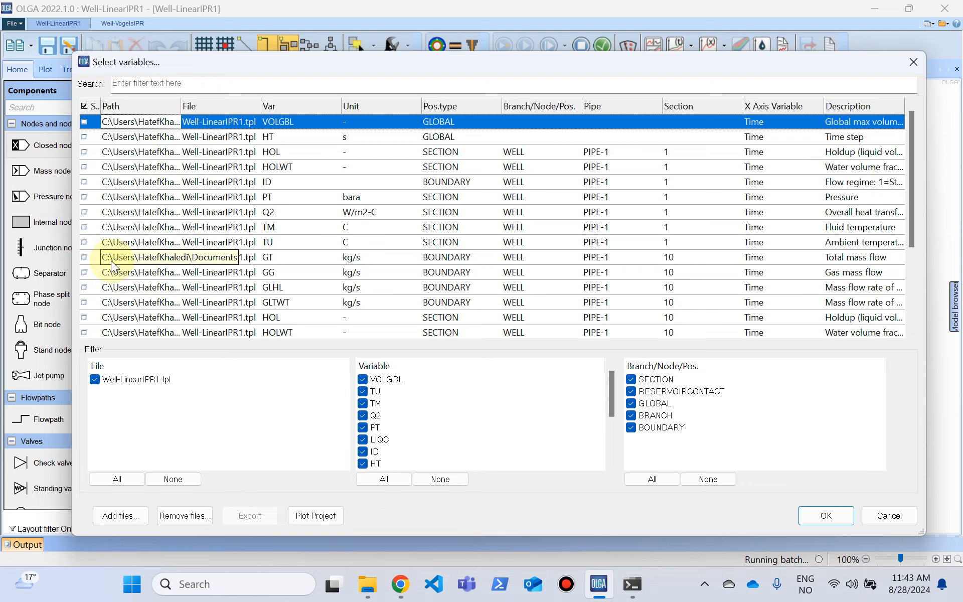
{"action": "left_click", "coordinate": [86, 256]}
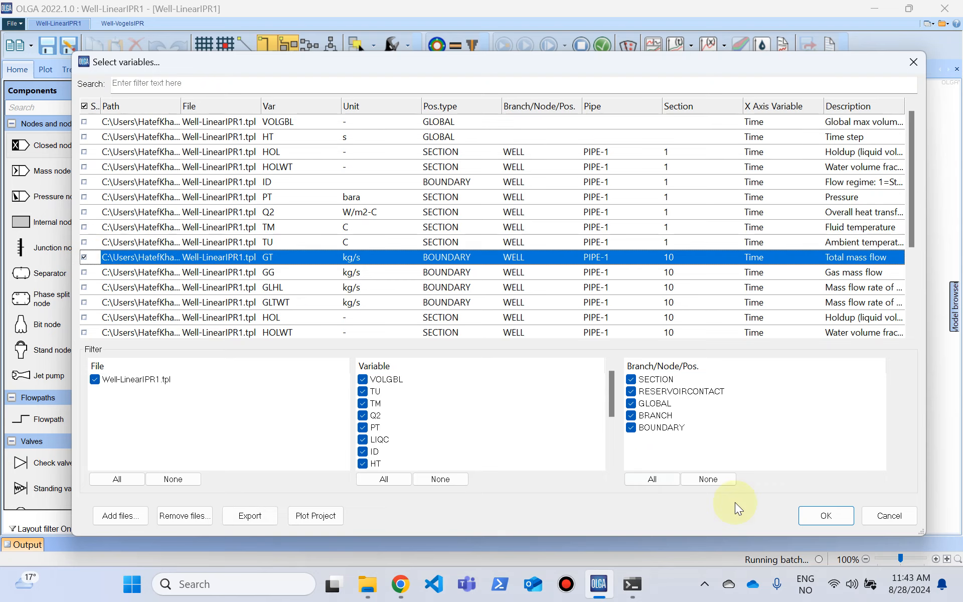
{"action": "left_click", "coordinate": [809, 517]}
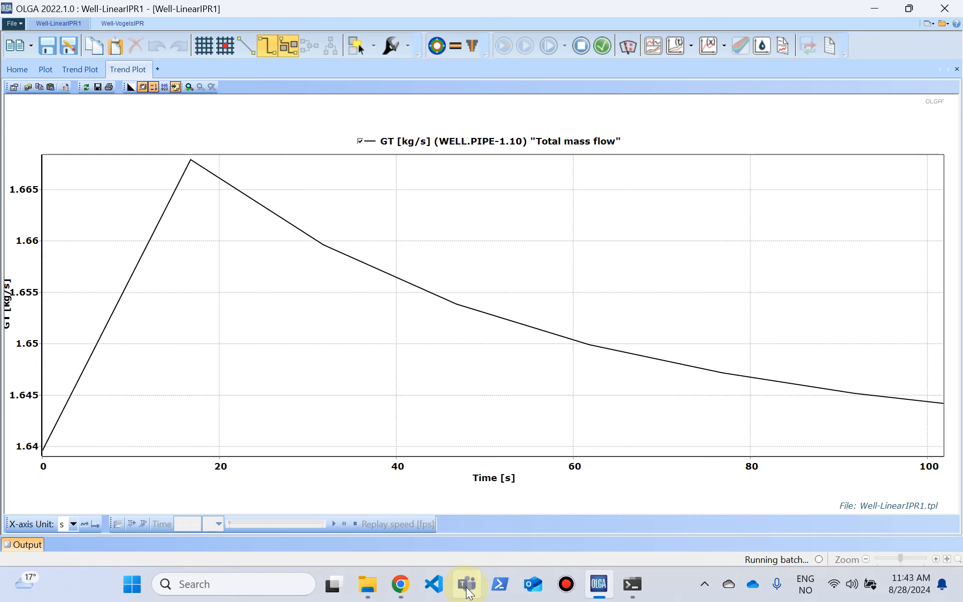
Return to the Well-LinearIPR1 network diagram in OLGA and add a Trenddata entry to the case-level Output
{"action": "left_click", "coordinate": [597, 585]}
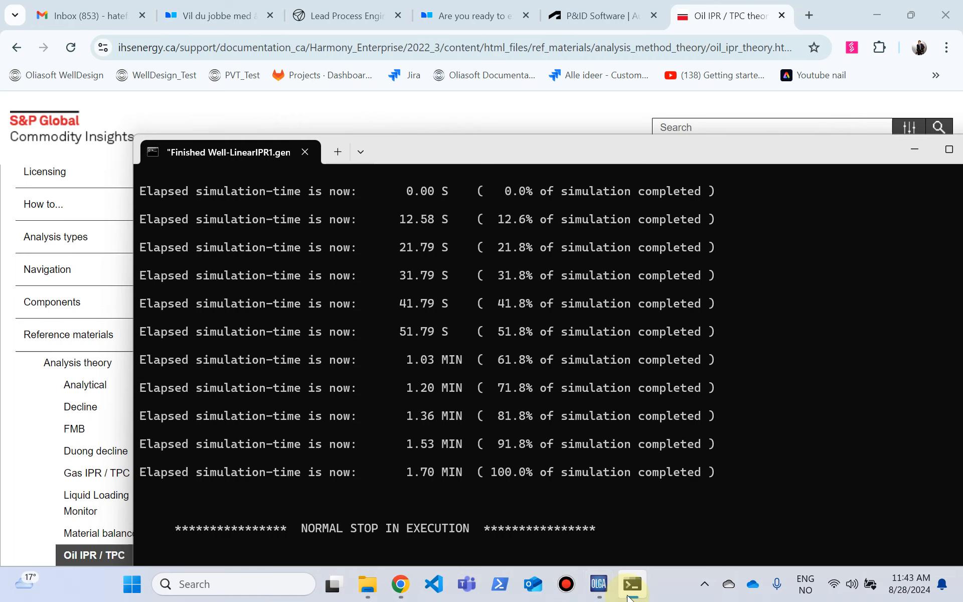
{"action": "left_click", "coordinate": [605, 590]}
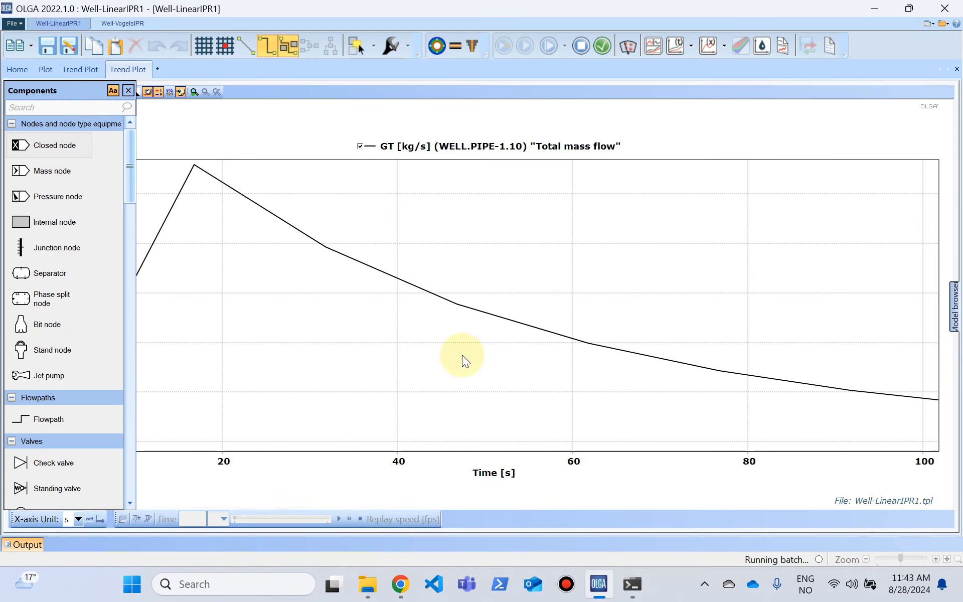
{"action": "left_click", "coordinate": [15, 70]}
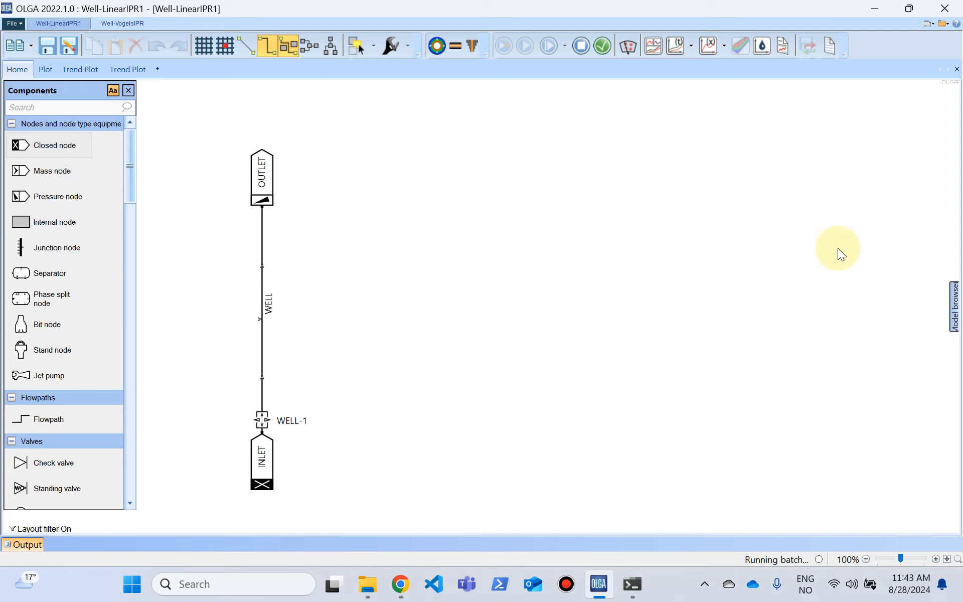
{"action": "left_click", "coordinate": [953, 308]}
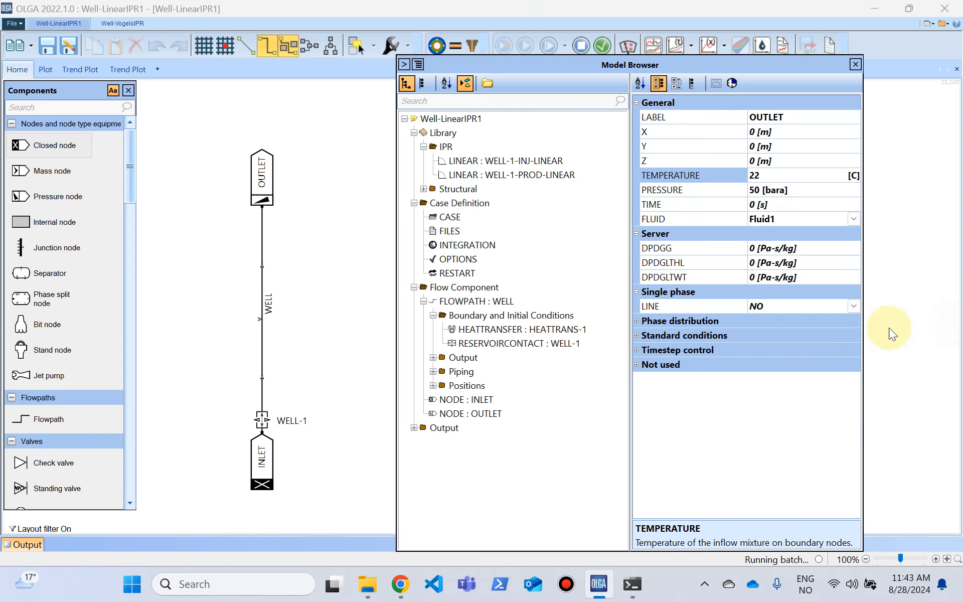
{"action": "left_click", "coordinate": [447, 429]}
{"action": "left_click", "coordinate": [415, 427]}
{"action": "right_click", "coordinate": [441, 429]}
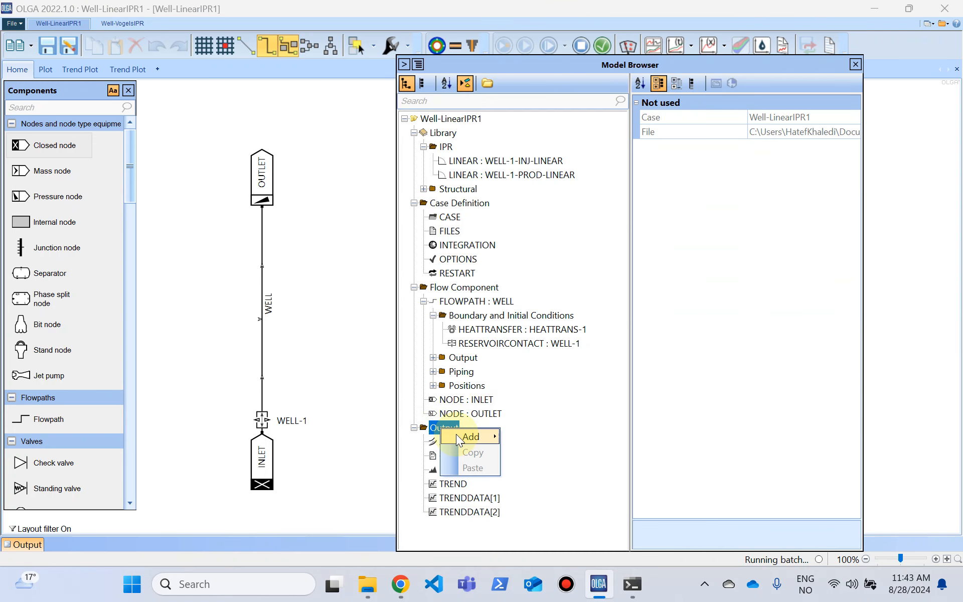
{"action": "mouse_move", "coordinate": [455, 435]}
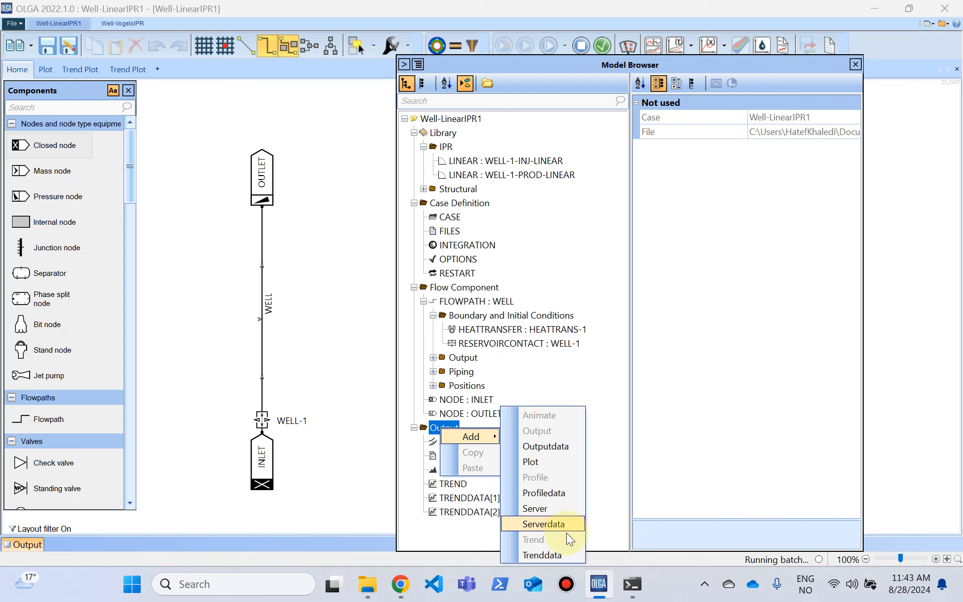
{"action": "left_click", "coordinate": [552, 554]}
Find the well oil volume flow variable with an "oil volume" search and assign QOSTWELL to the new Trenddata entry
{"action": "left_click", "coordinate": [853, 117]}
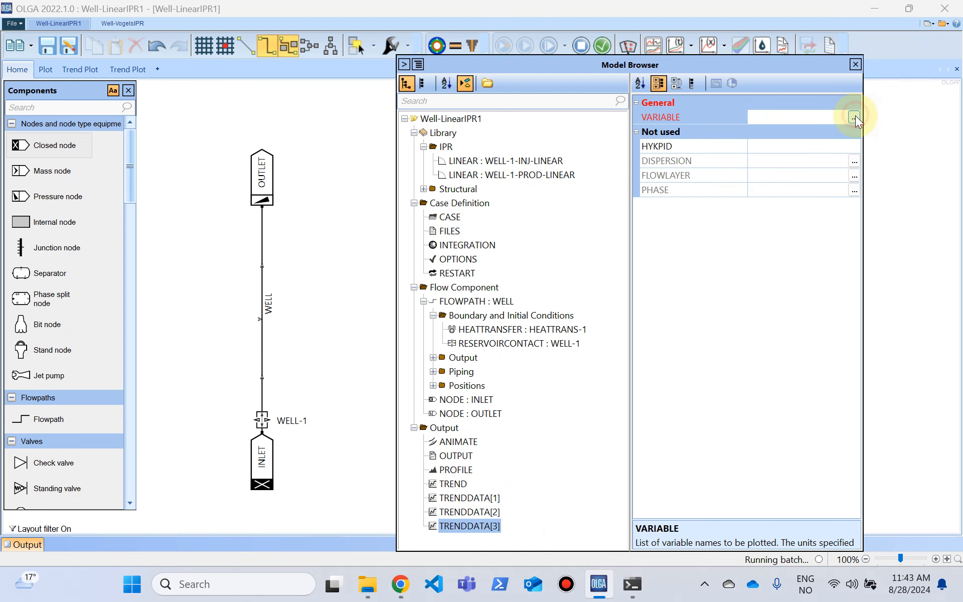
{"action": "left_click", "coordinate": [565, 206]}
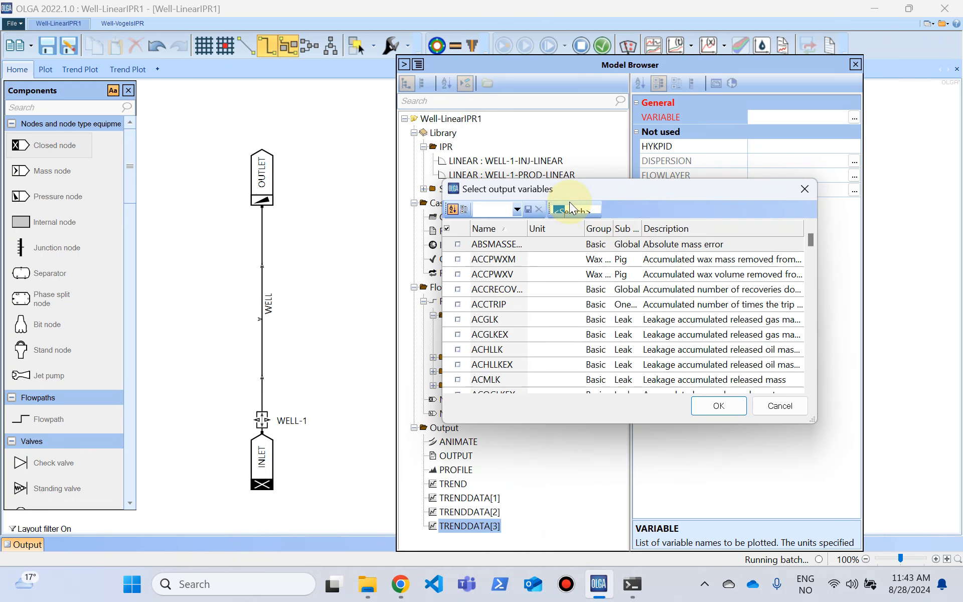
{"action": "type", "text": "oil"}
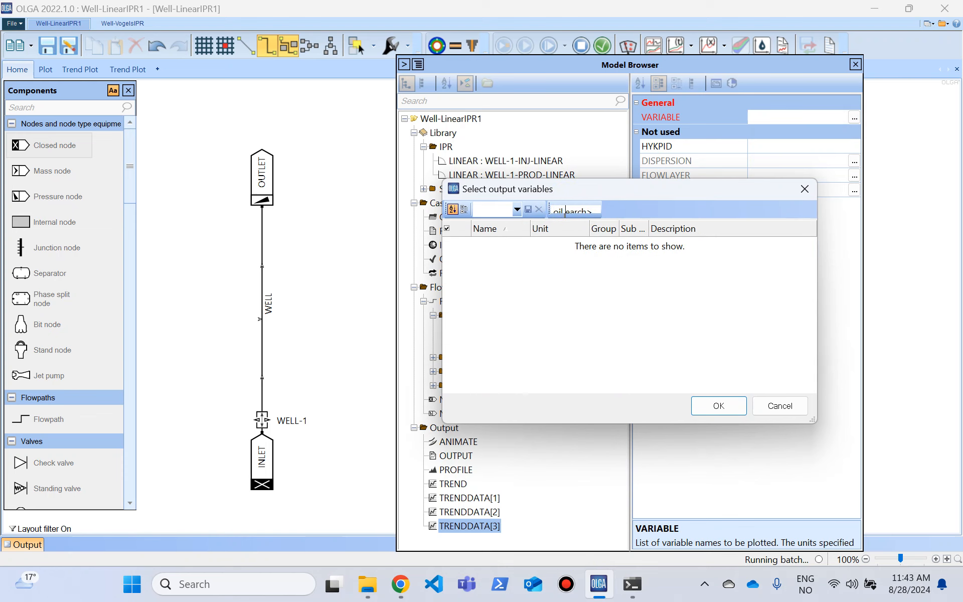
{"action": "type", "text": " v"}
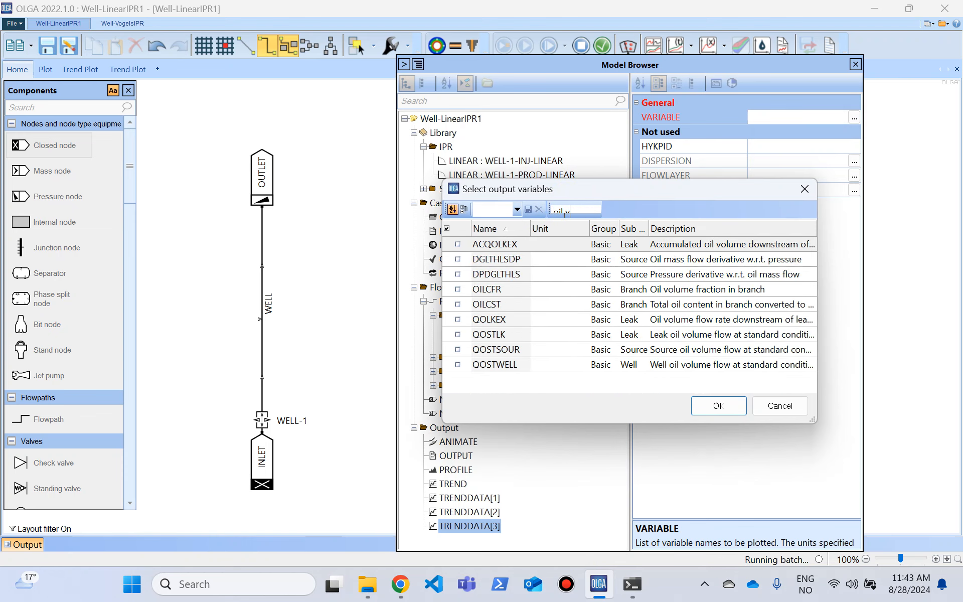
{"action": "type", "text": "olume"}
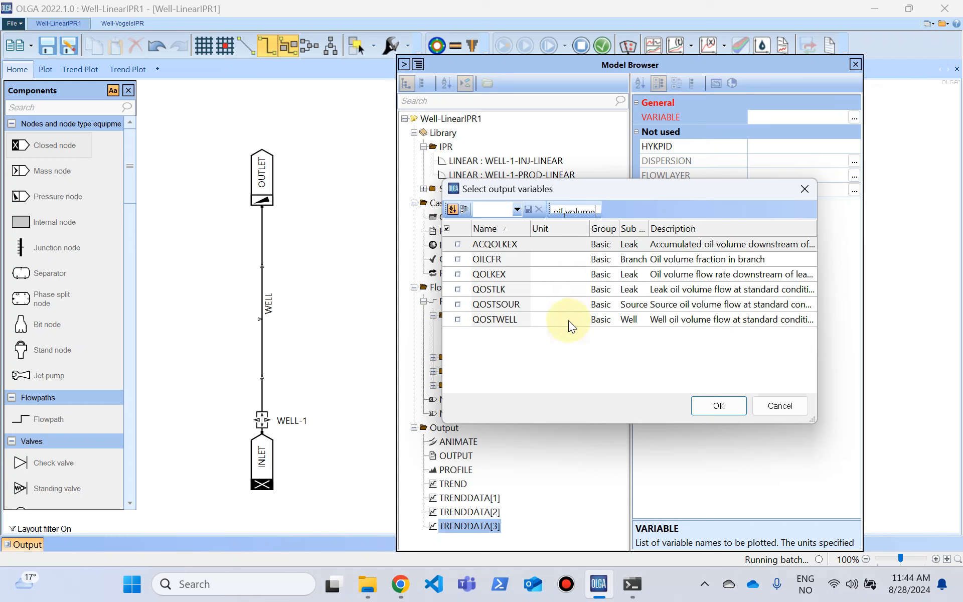
{"action": "left_click", "coordinate": [451, 321]}
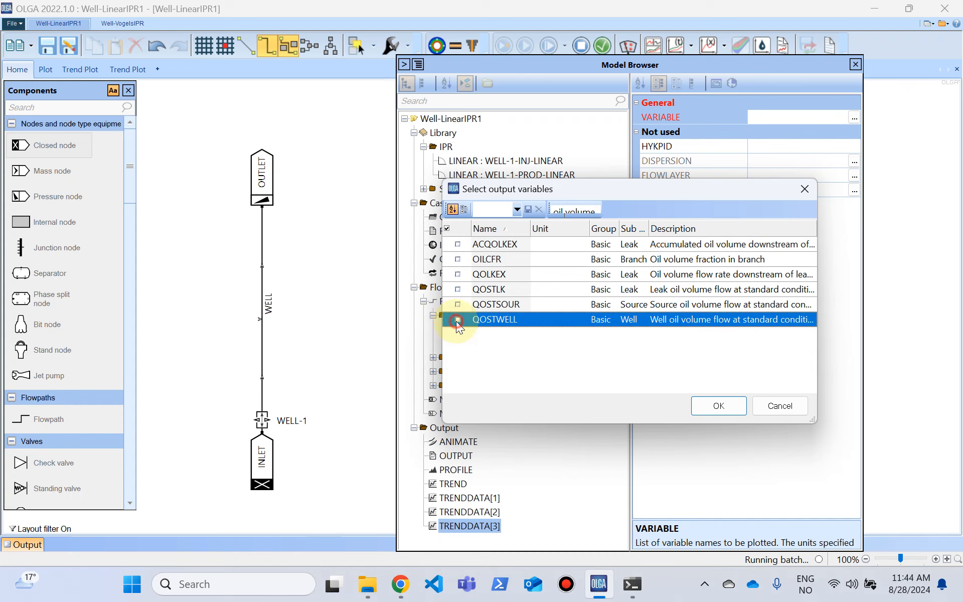
{"action": "left_click", "coordinate": [716, 407]}
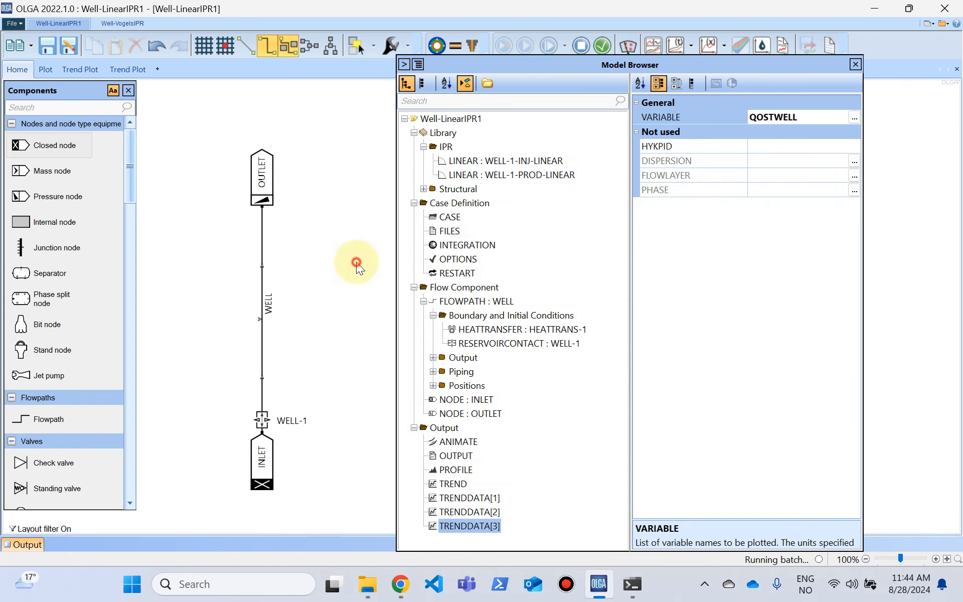
Rerun the Well-LinearIPR1 simulation and create a trend plot of QOSTWELL for the WELL-1 reservoir contact
{"action": "left_click", "coordinate": [580, 47]}
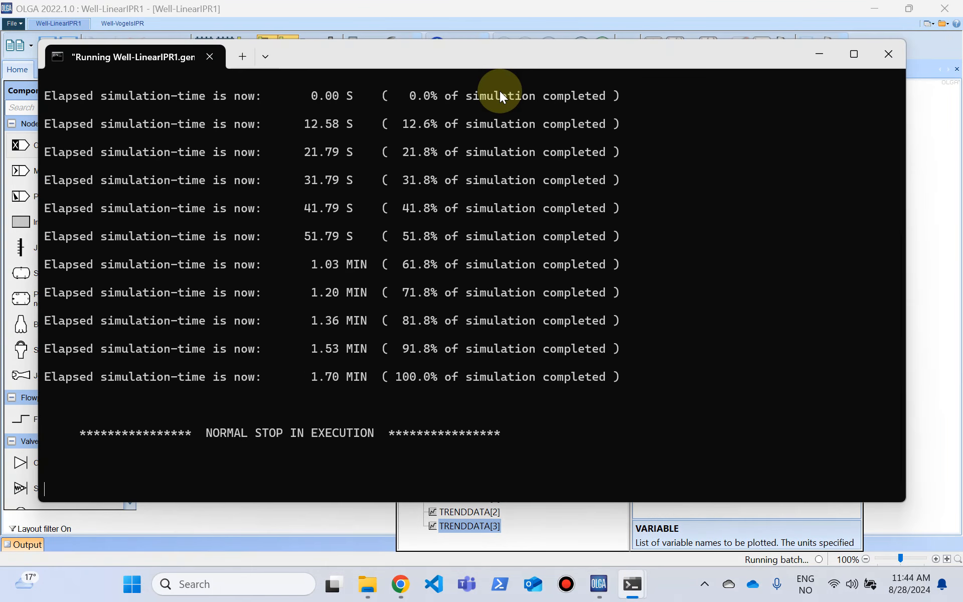
{"action": "left_click", "coordinate": [321, 531]}
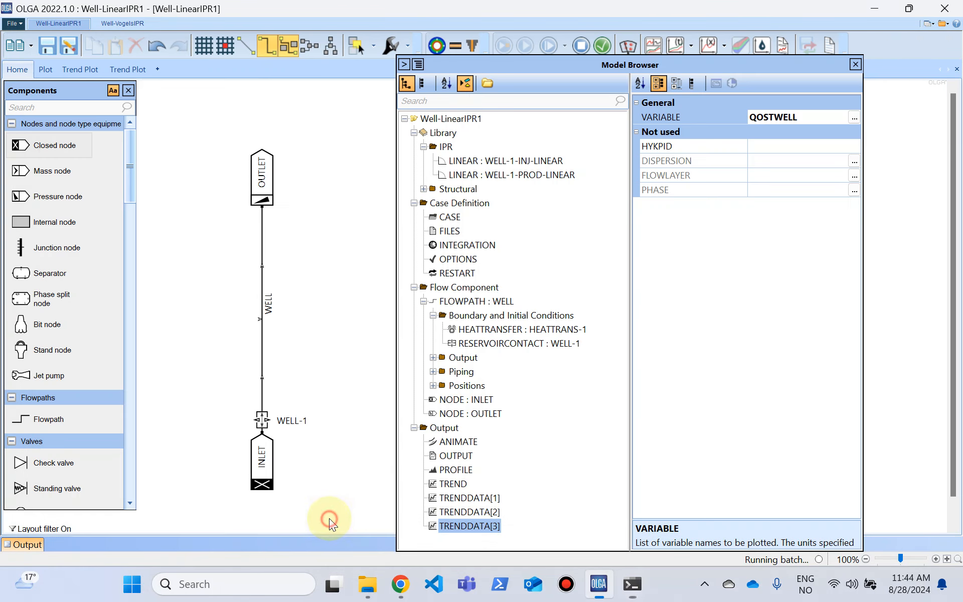
{"action": "left_click", "coordinate": [679, 48]}
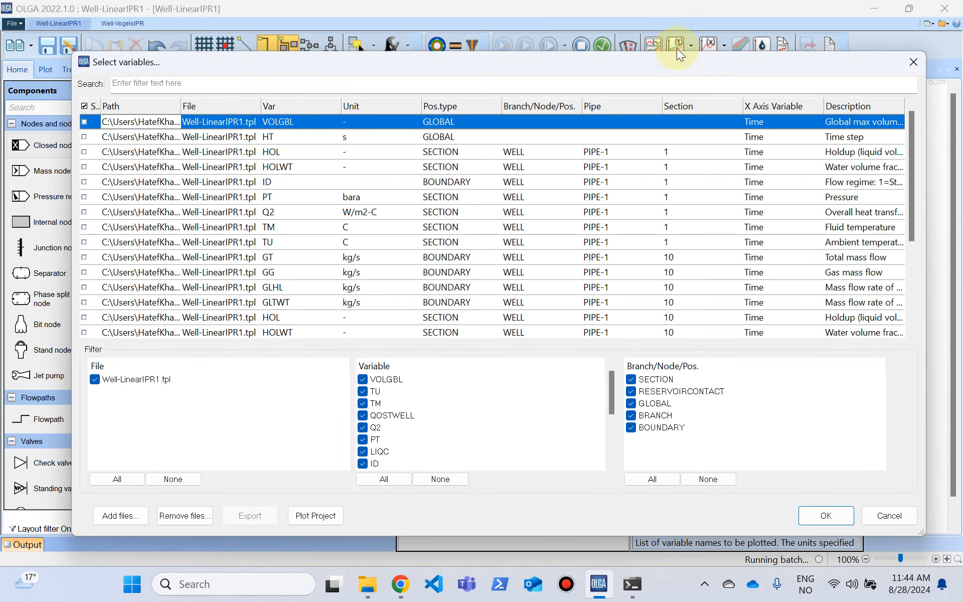
{"action": "left_click", "coordinate": [330, 279]}
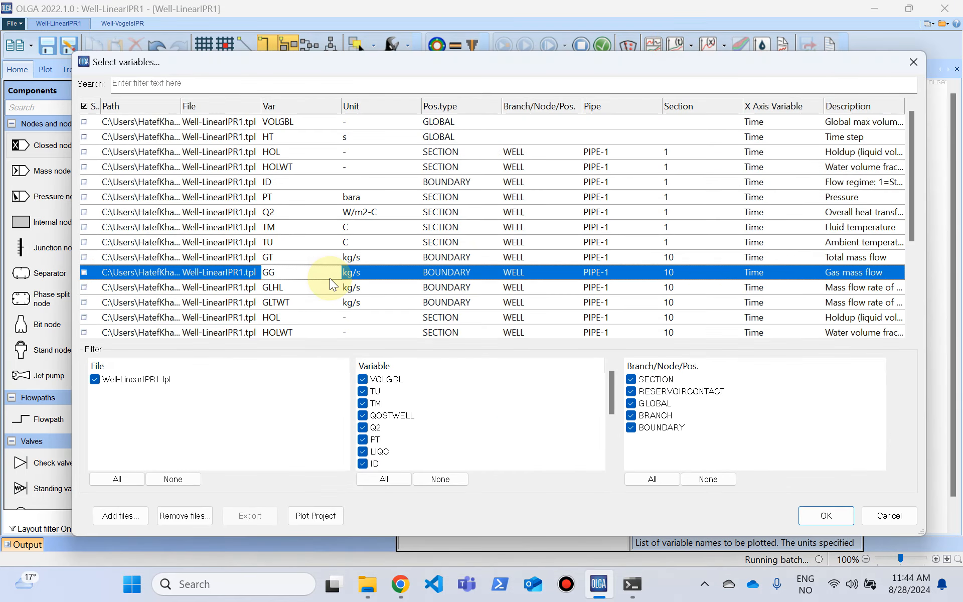
{"action": "scroll", "coordinate": [329, 278], "scroll_direction": "down", "scroll_amount": 3}
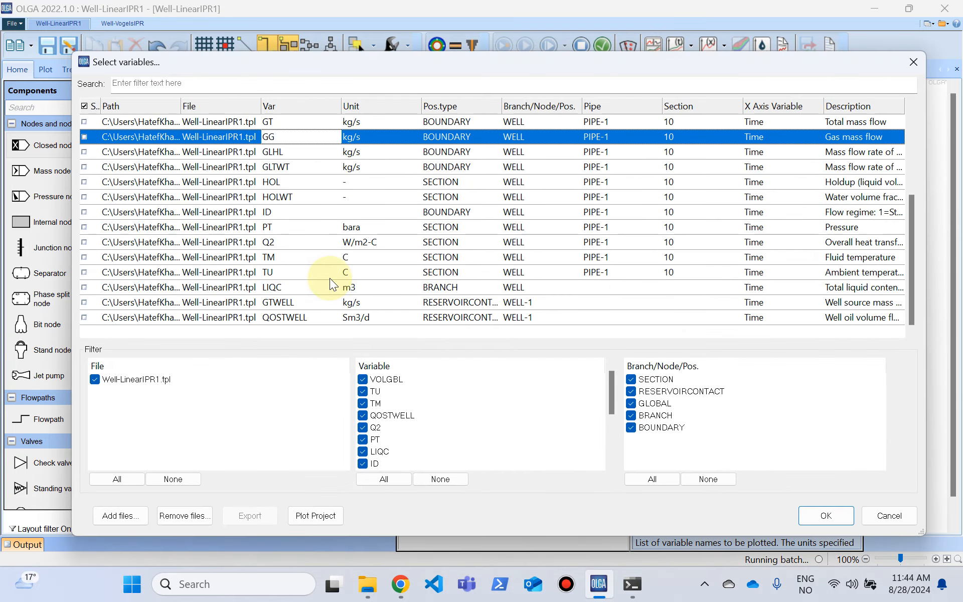
{"action": "left_click", "coordinate": [282, 316]}
{"action": "left_click", "coordinate": [84, 317]}
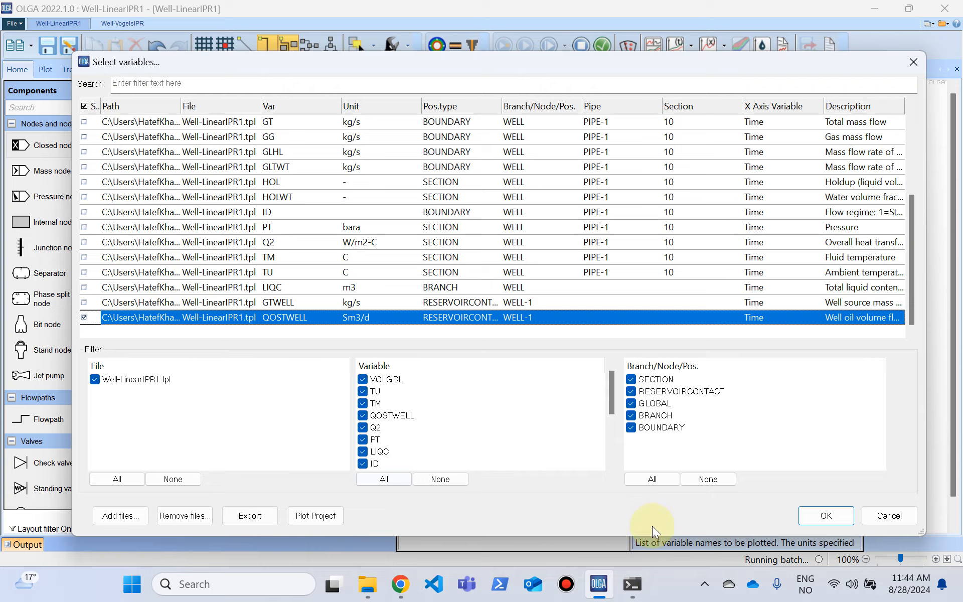
{"action": "left_click", "coordinate": [810, 515]}
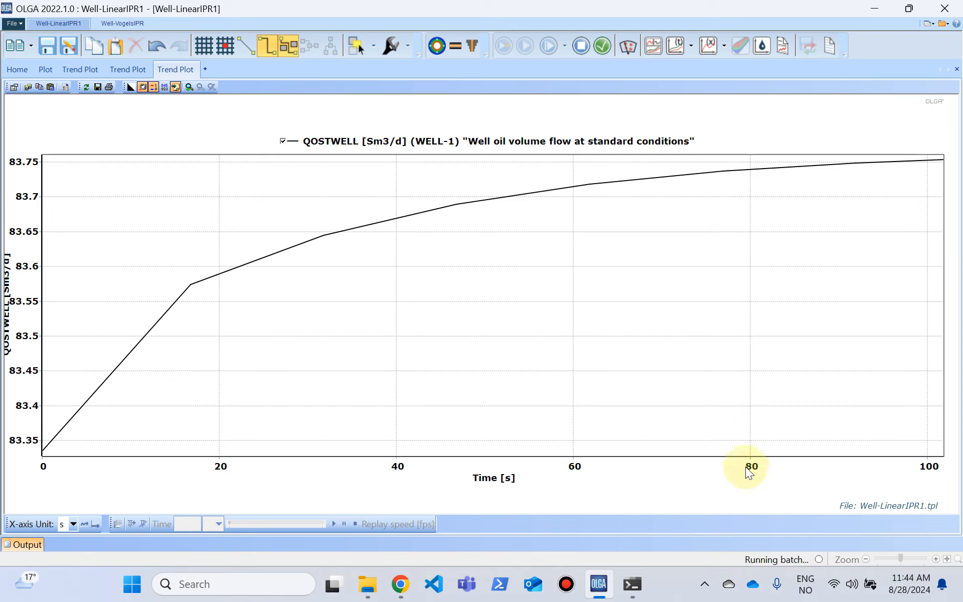
Switch to the Well-VogelsIPR case and read the help's model description for its WELL-1-VOGELS inflow curve
{"action": "left_click", "coordinate": [122, 28]}
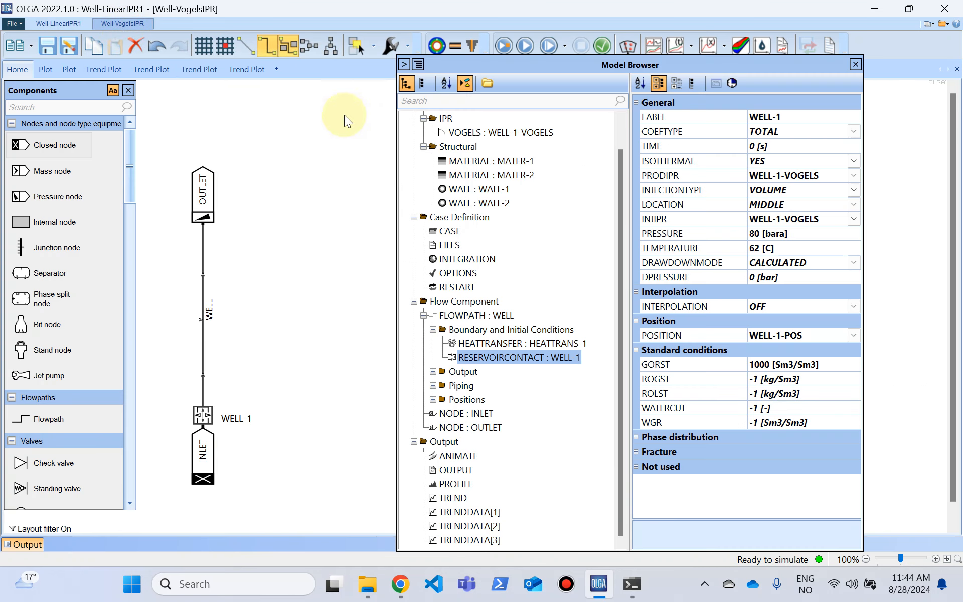
{"action": "left_click", "coordinate": [523, 134]}
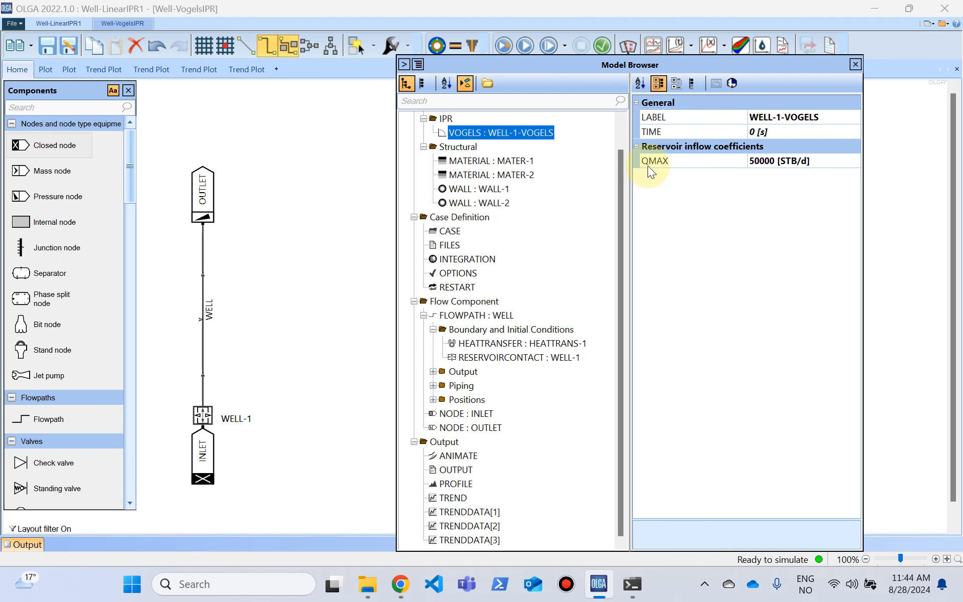
{"action": "key", "text": "F1"}
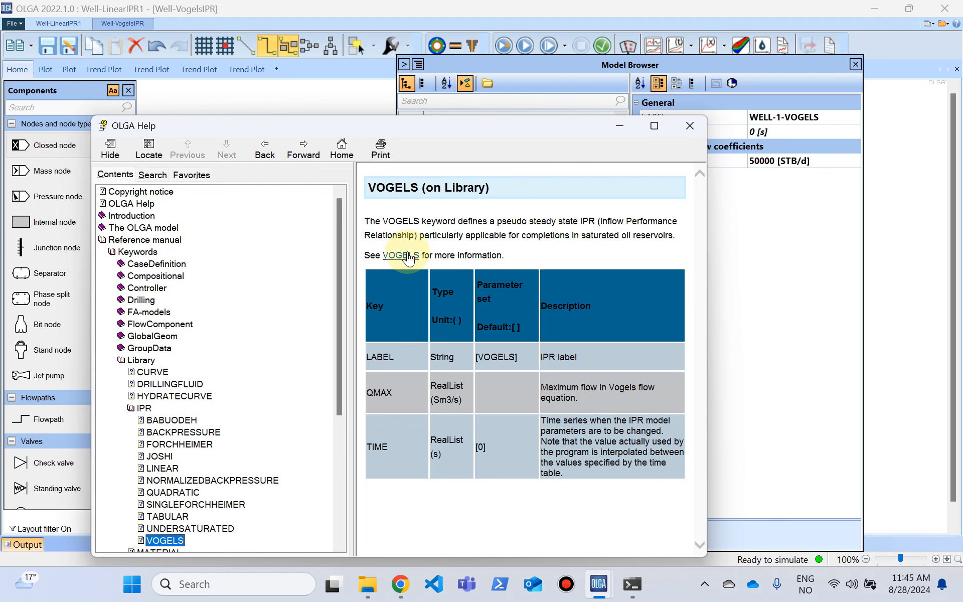
{"action": "left_click", "coordinate": [408, 256]}
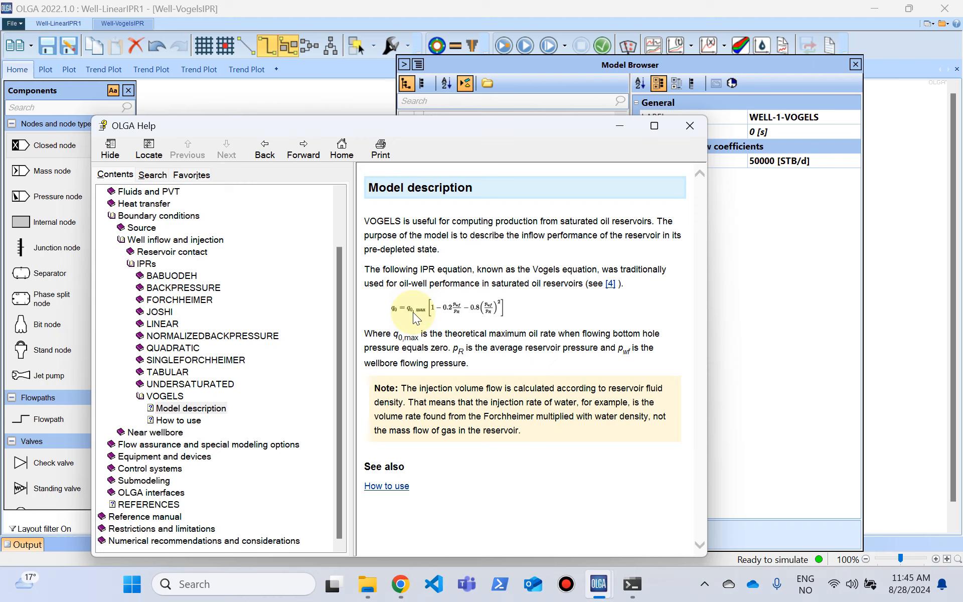
{"action": "left_click", "coordinate": [678, 133]}
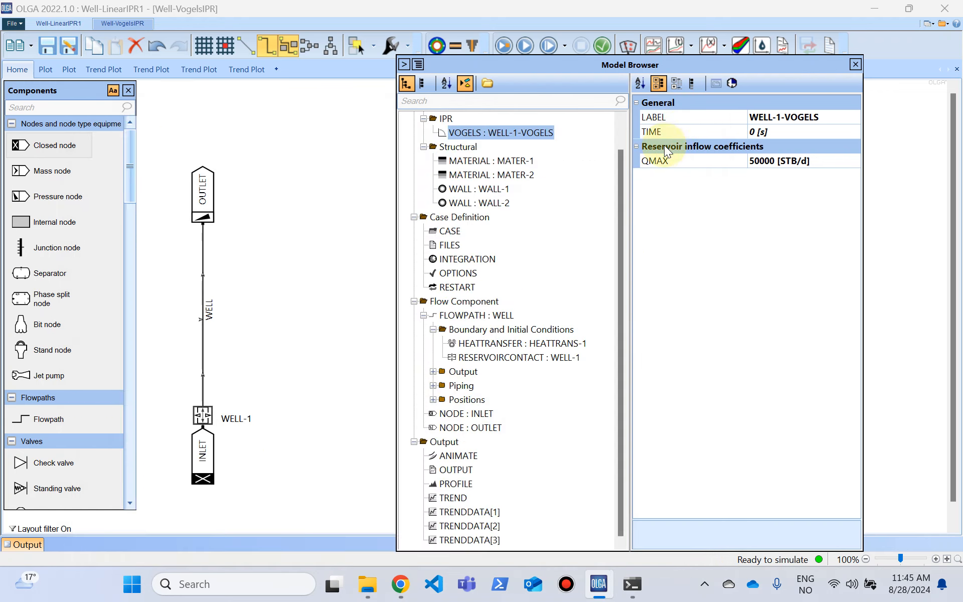
Inspect the OUTLET node's conditions and set the WELL-1 reservoir contact's pressure to 85 bara
{"action": "left_click", "coordinate": [206, 202]}
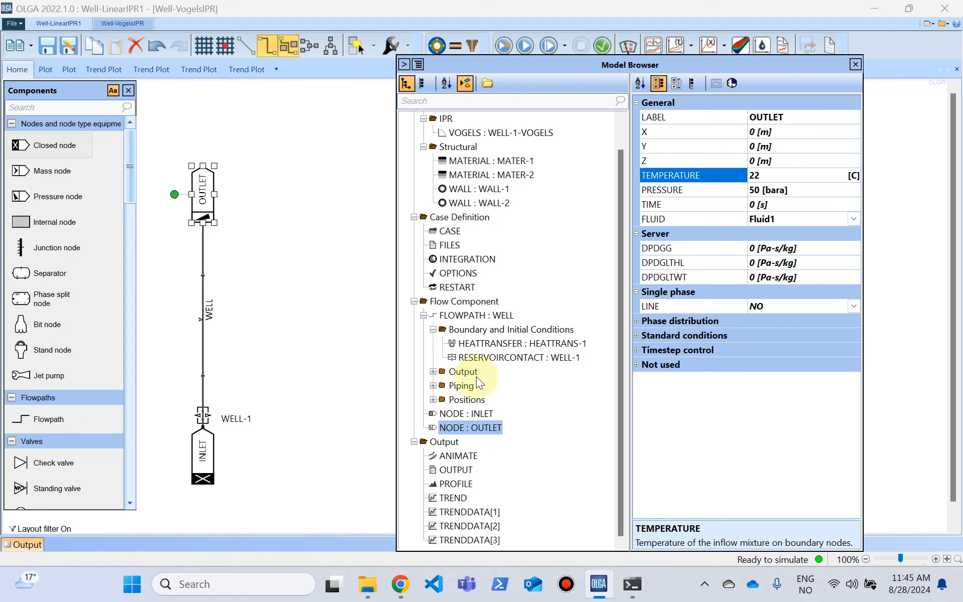
{"action": "left_click", "coordinate": [485, 357]}
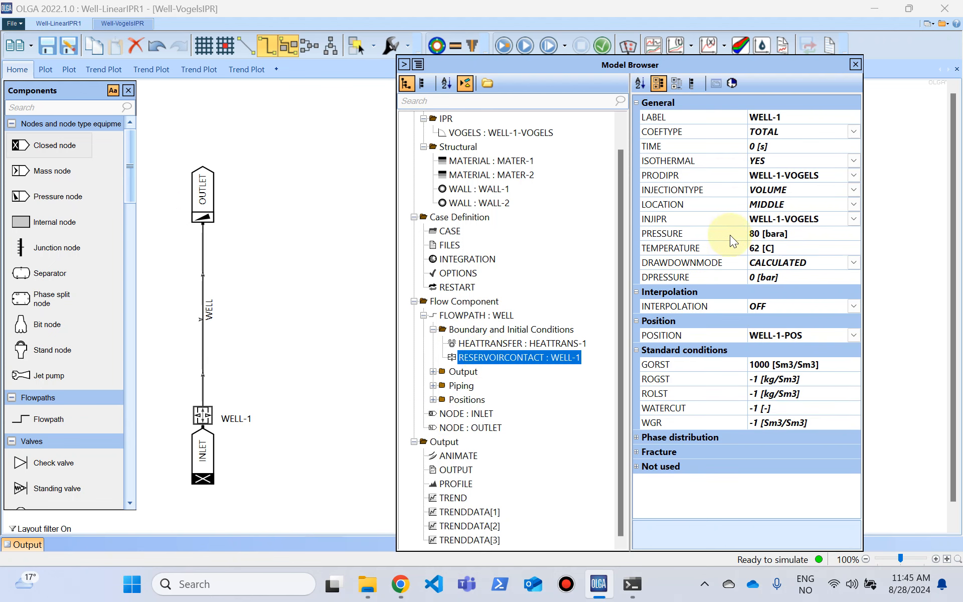
{"action": "left_click", "coordinate": [766, 235]}
{"action": "type", "text": "85"}
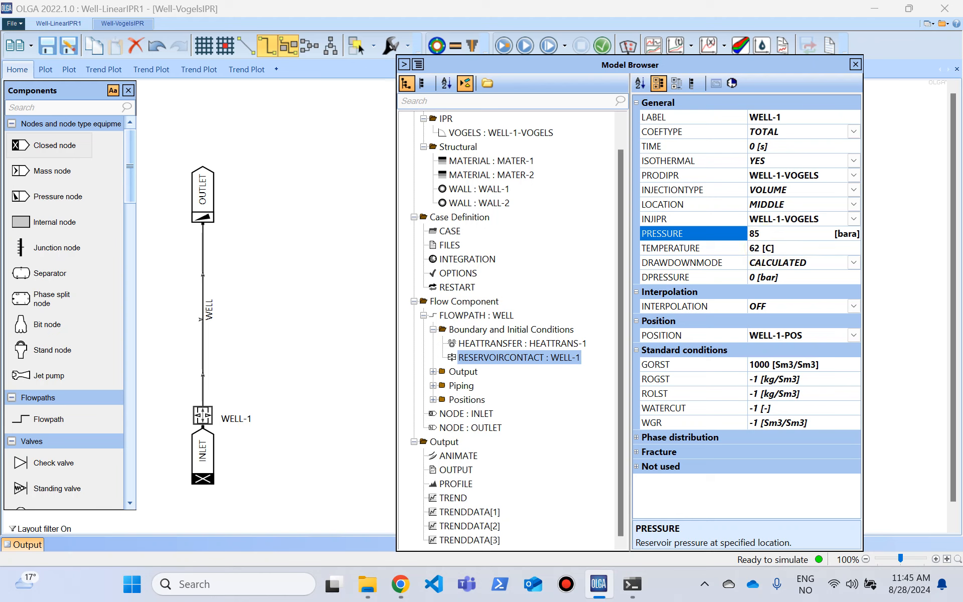
Compare the properties of the OUTLET node with those of the WELL-1 reservoir contact in the Vogels case
{"action": "left_click", "coordinate": [190, 196]}
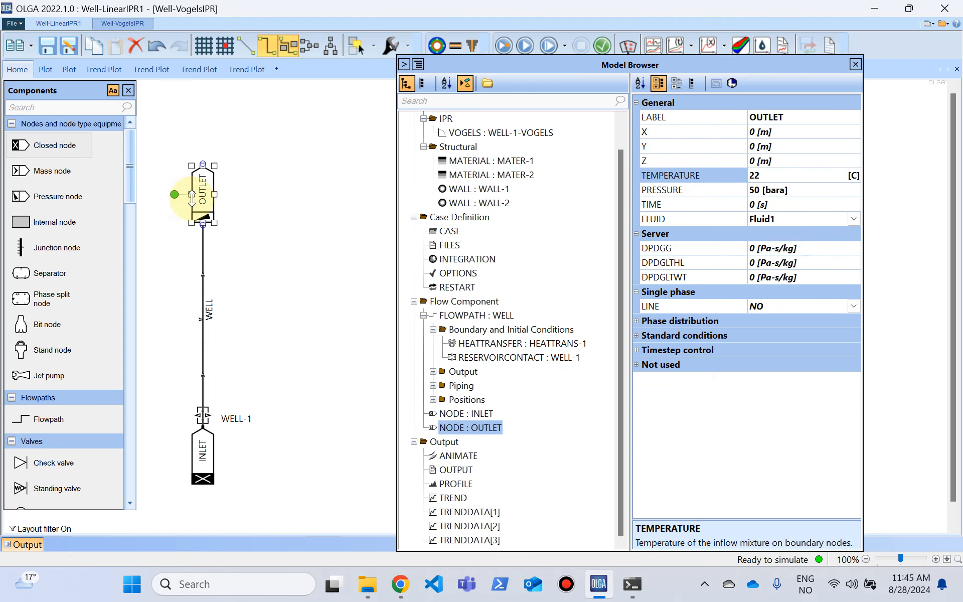
{"action": "left_click", "coordinate": [203, 425]}
{"action": "left_click", "coordinate": [202, 415]}
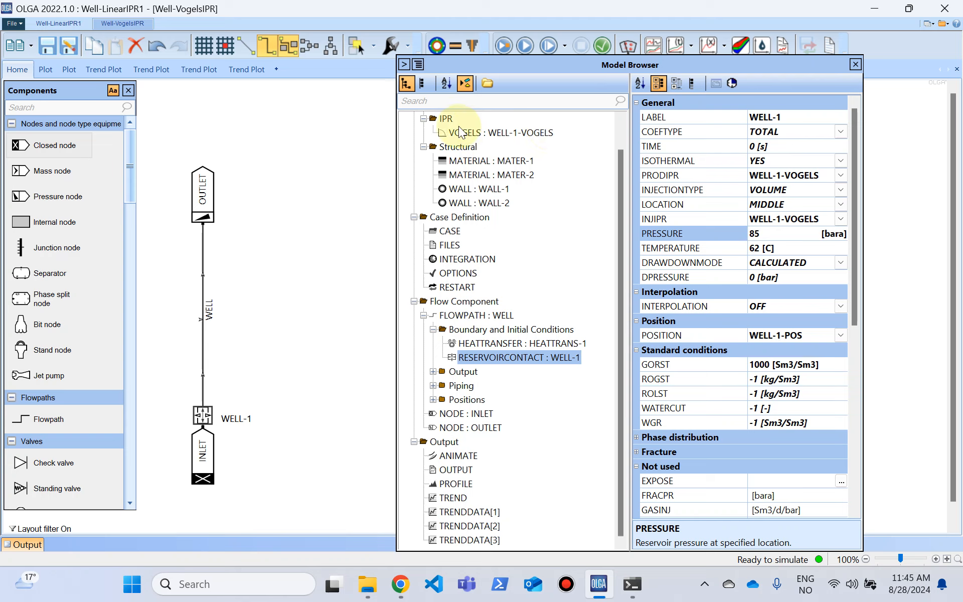
Review the output variables assigned to the three case-level TRENDDATA entries of Well-VogelsIPR
{"action": "left_click", "coordinate": [616, 188]}
{"action": "left_click_drag", "start_coordinate": [616, 188], "coordinate": [556, 179]}
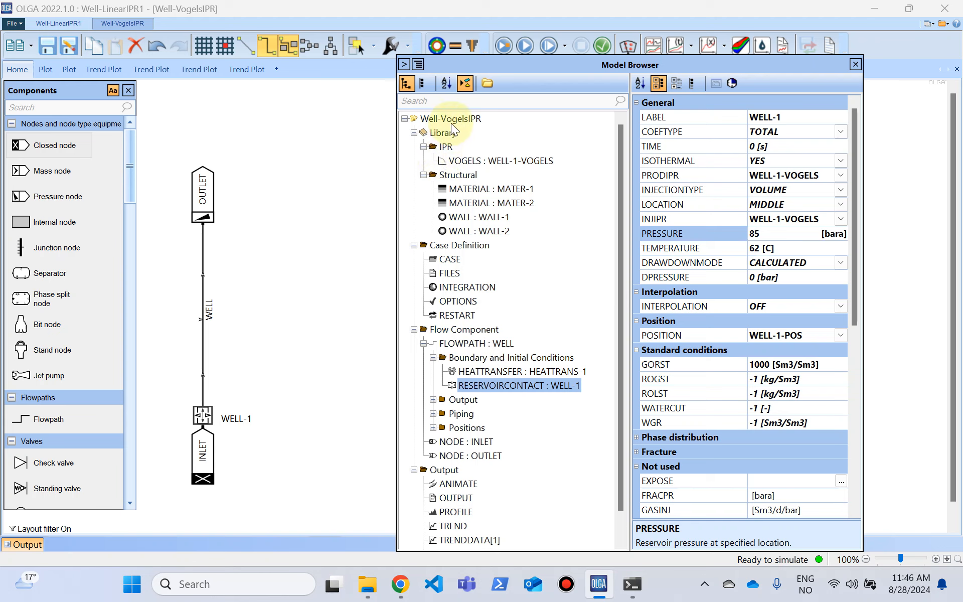
{"action": "scroll", "coordinate": [625, 306], "scroll_direction": "down", "scroll_amount": 1}
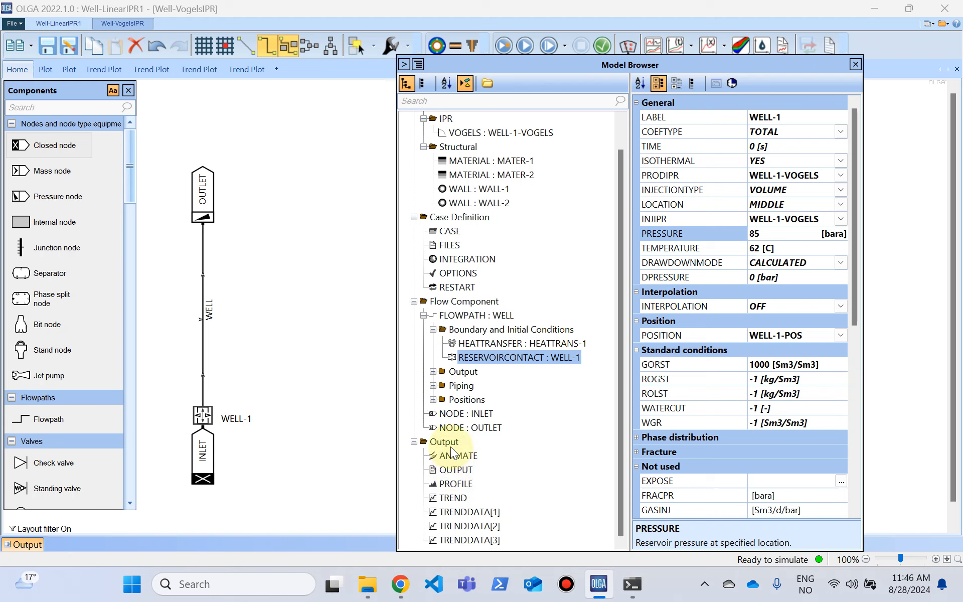
{"action": "left_click", "coordinate": [459, 498]}
{"action": "left_click", "coordinate": [456, 512]}
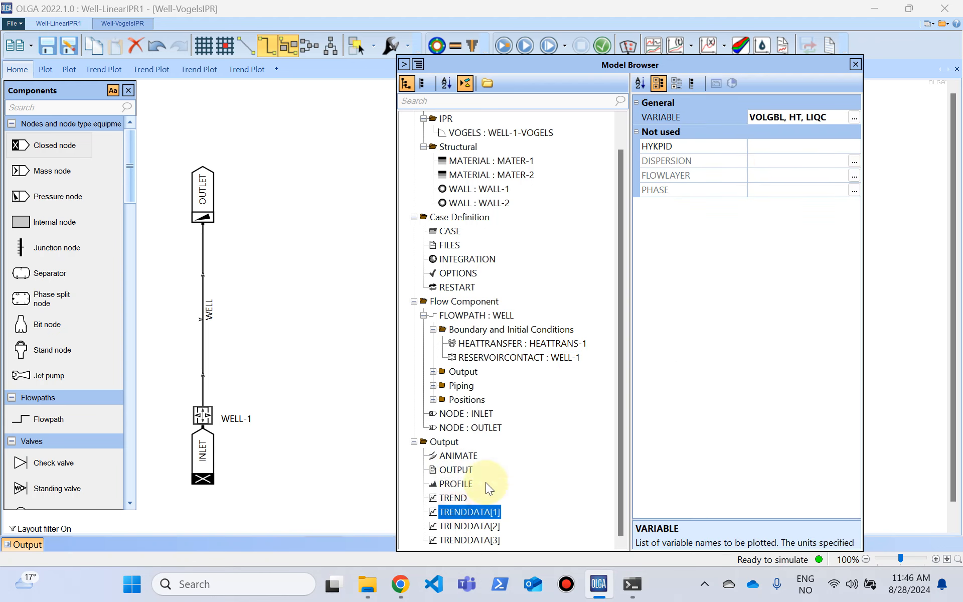
{"action": "left_click", "coordinate": [495, 525]}
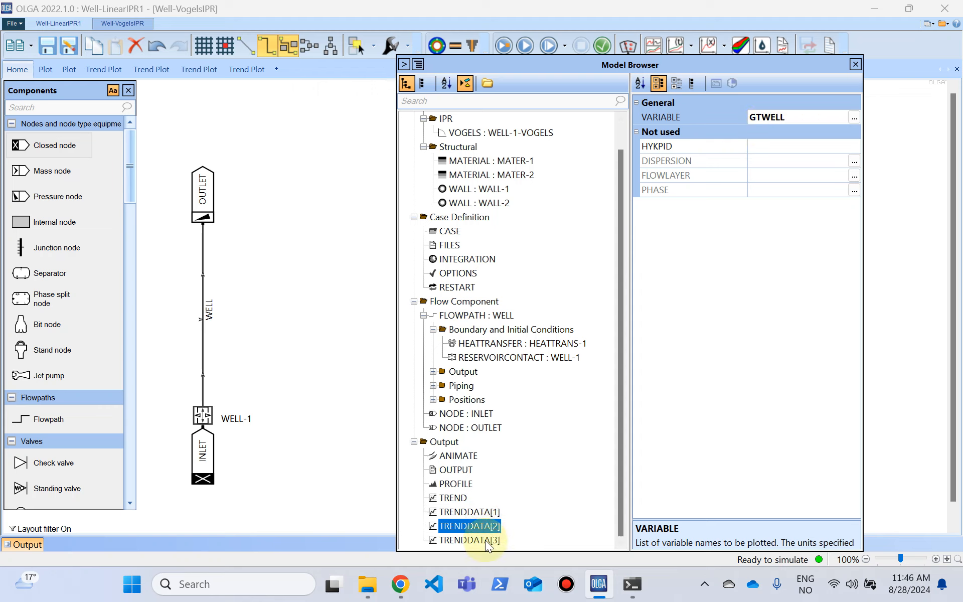
{"action": "left_click", "coordinate": [482, 541]}
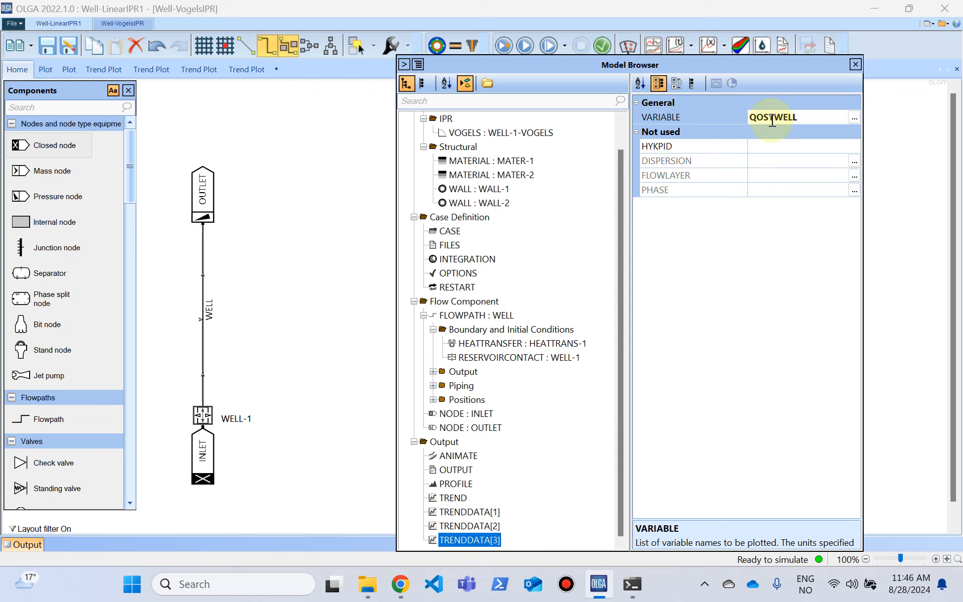
Run the batch simulation of Well-VogelsIPR and create a trend plot of QOSTWELL for WELL-1
{"action": "left_click", "coordinate": [510, 45]}
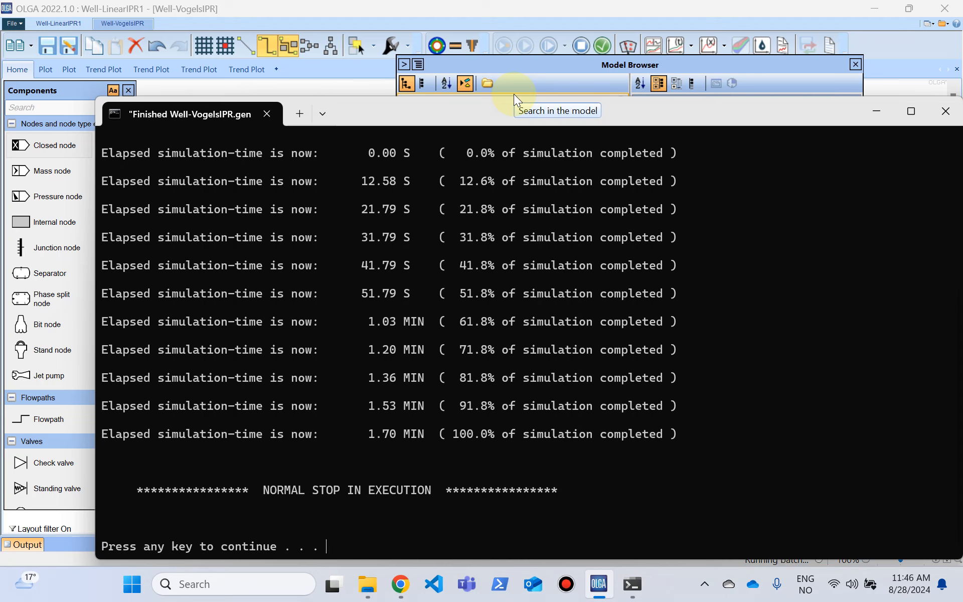
{"action": "left_click", "coordinate": [515, 13]}
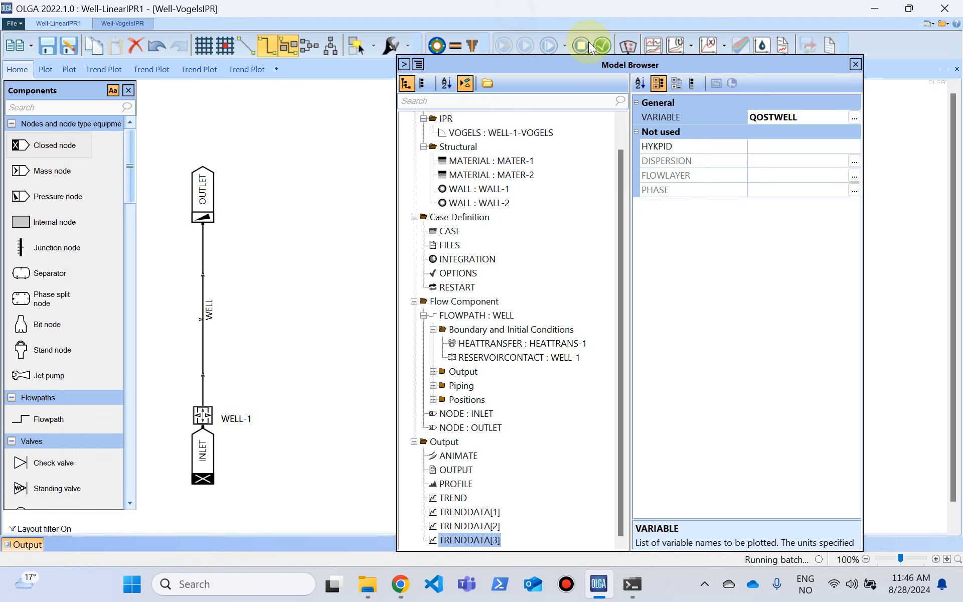
{"action": "left_click", "coordinate": [677, 46]}
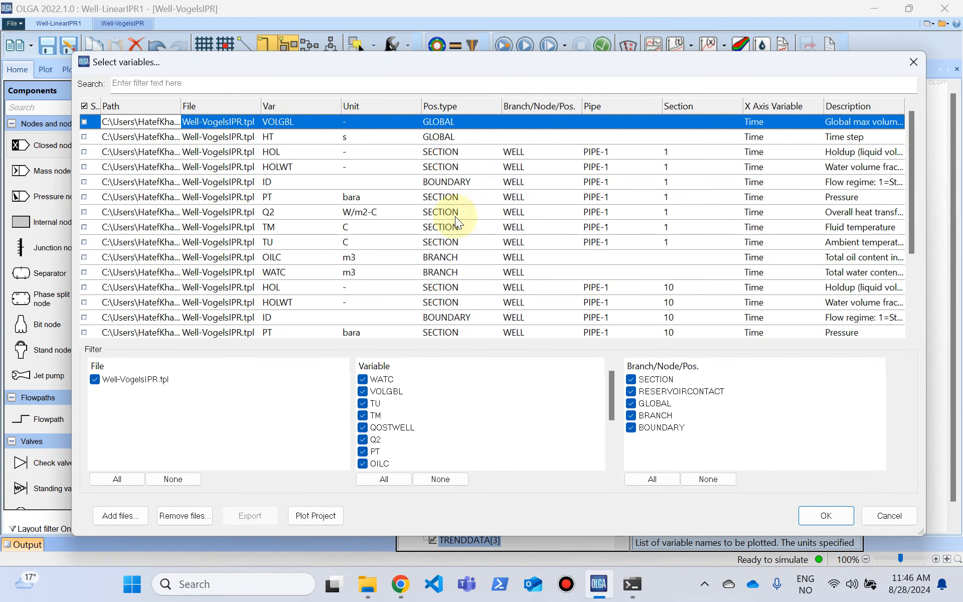
{"action": "scroll", "coordinate": [401, 253], "scroll_direction": "down", "scroll_amount": 3}
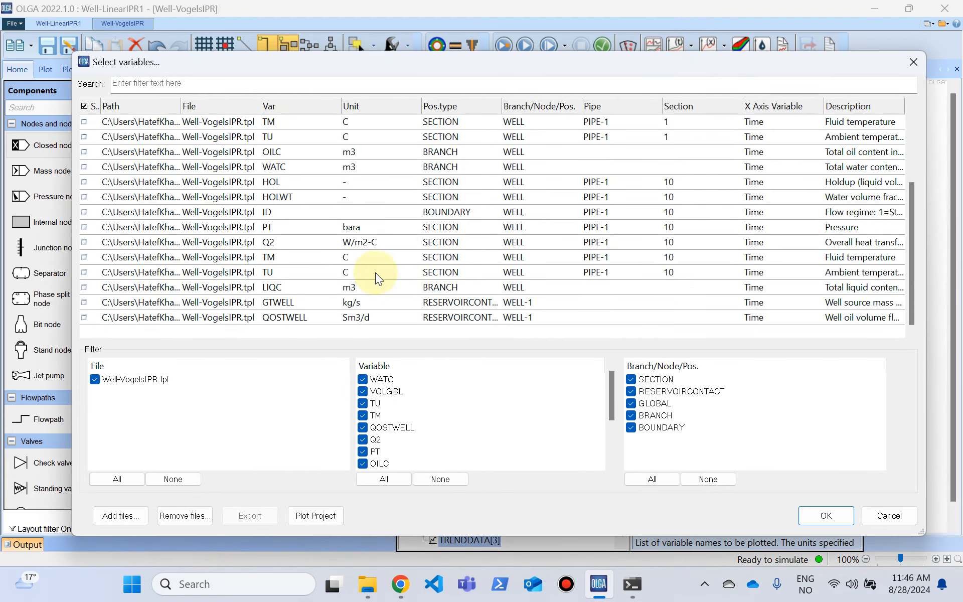
{"action": "left_click", "coordinate": [304, 317]}
{"action": "left_click", "coordinate": [84, 317]}
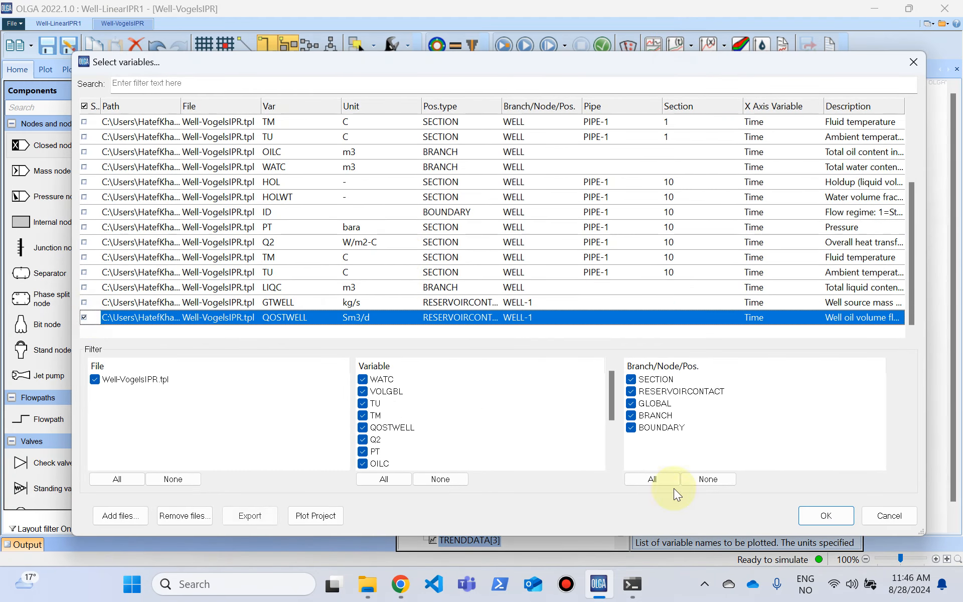
{"action": "left_click", "coordinate": [812, 516]}
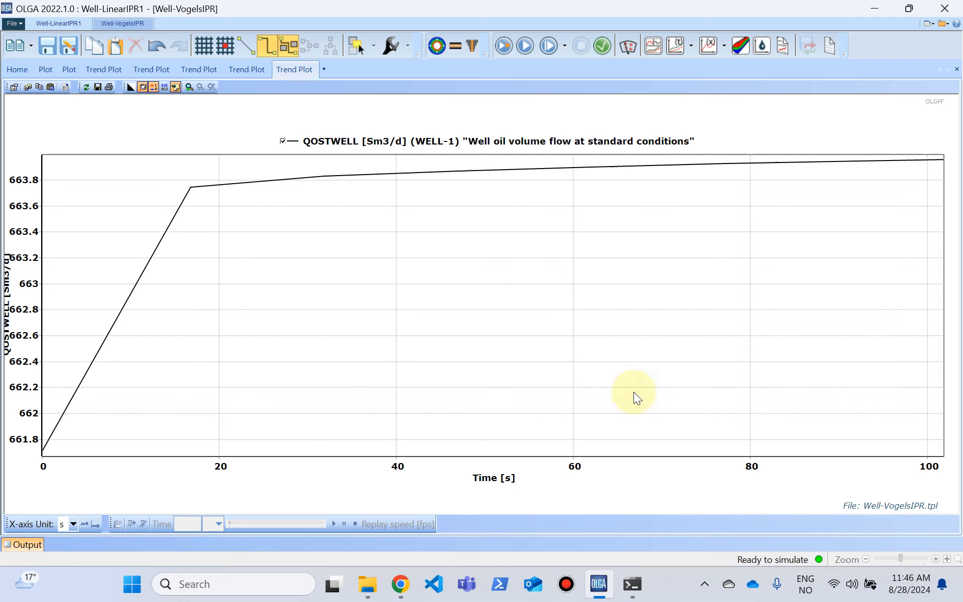
Create a trend plot of the holdup variable HOL for section 1 of PIPE-1 in the WELL branch of Well-VogelsIPR
{"action": "left_click", "coordinate": [24, 70]}
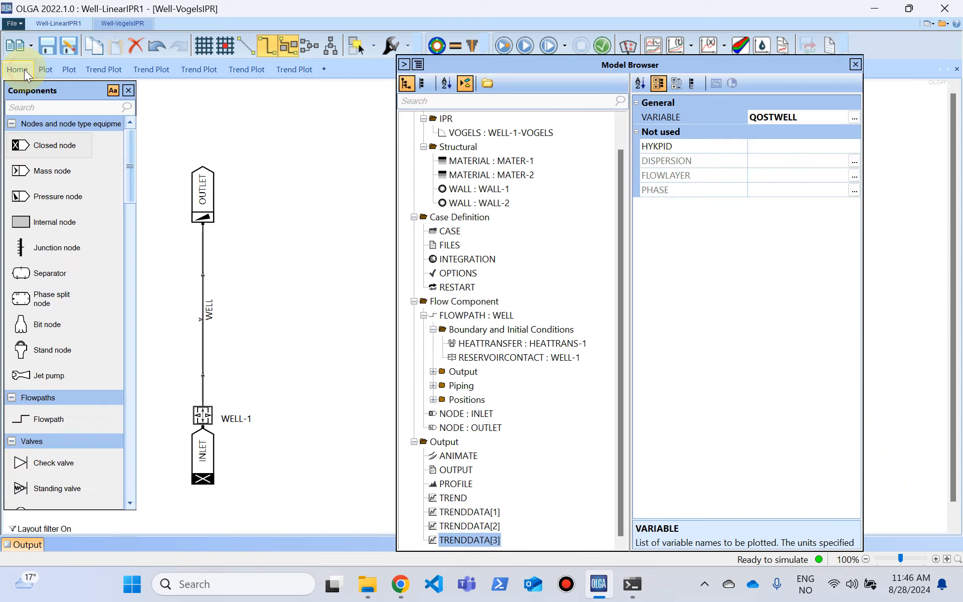
{"action": "left_click", "coordinate": [674, 46]}
{"action": "left_click", "coordinate": [294, 152]}
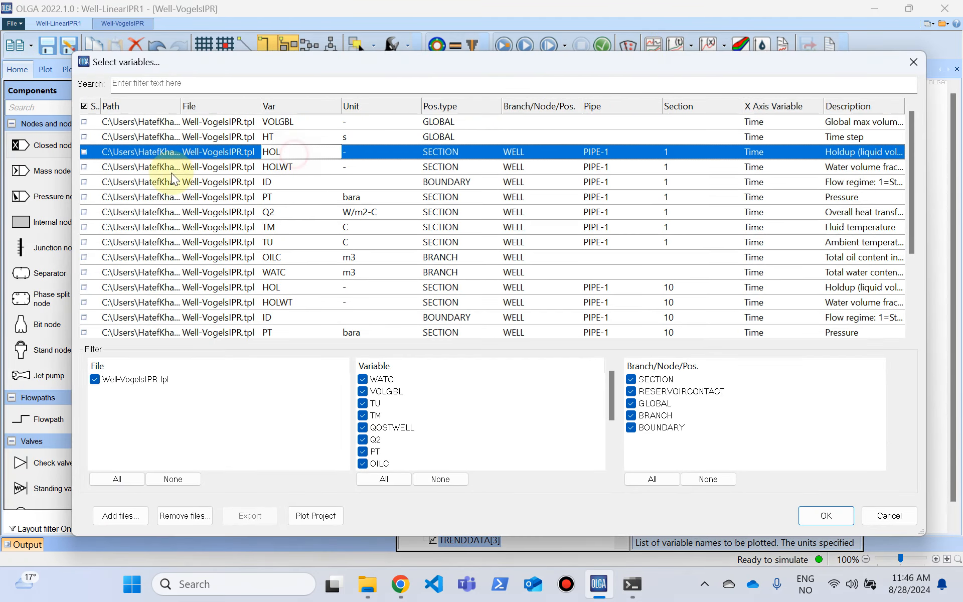
{"action": "left_click", "coordinate": [84, 152]}
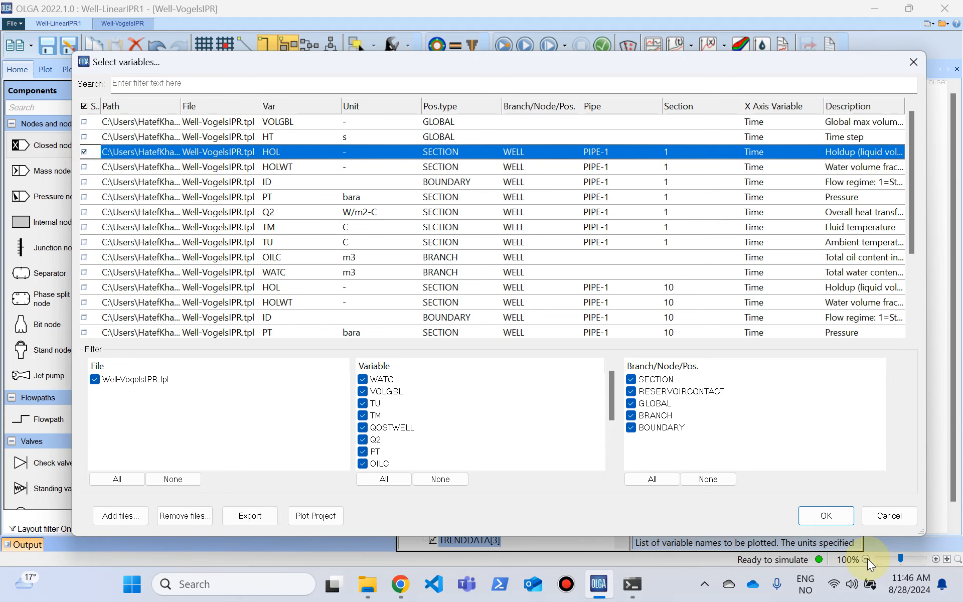
{"action": "left_click", "coordinate": [826, 517]}
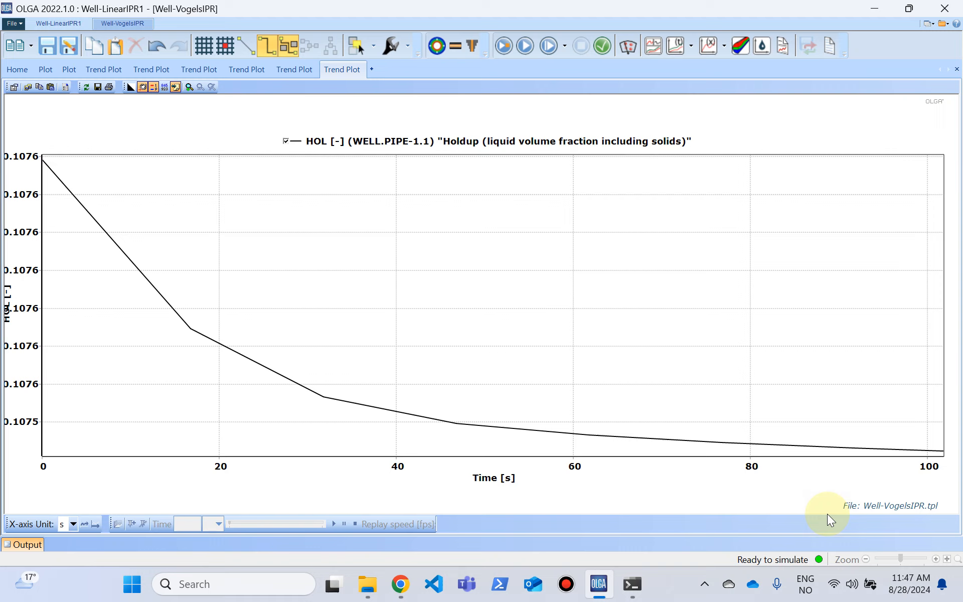
Return to the Well-VogelsIPR model and review the IPR model types that can be added to the library's IPR folder
{"action": "left_click", "coordinate": [23, 73]}
{"action": "scroll", "coordinate": [546, 230], "scroll_direction": "up", "scroll_amount": 1}
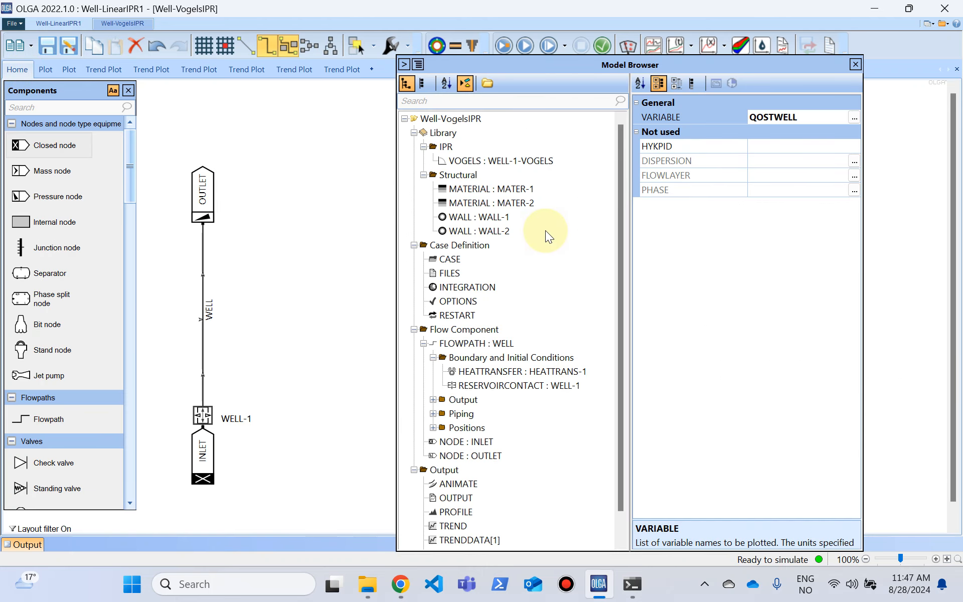
{"action": "right_click", "coordinate": [436, 146]}
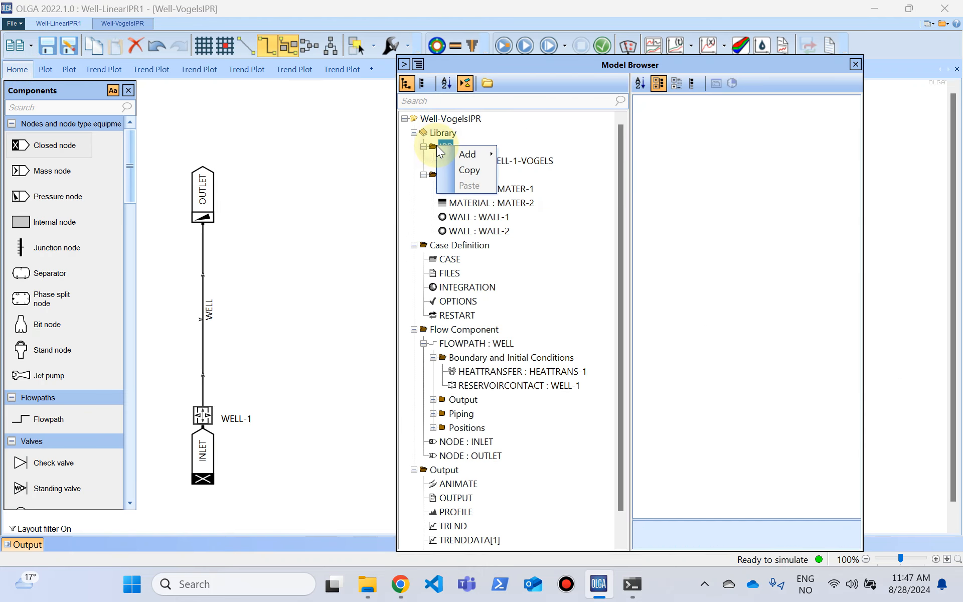
{"action": "mouse_move", "coordinate": [459, 159]}
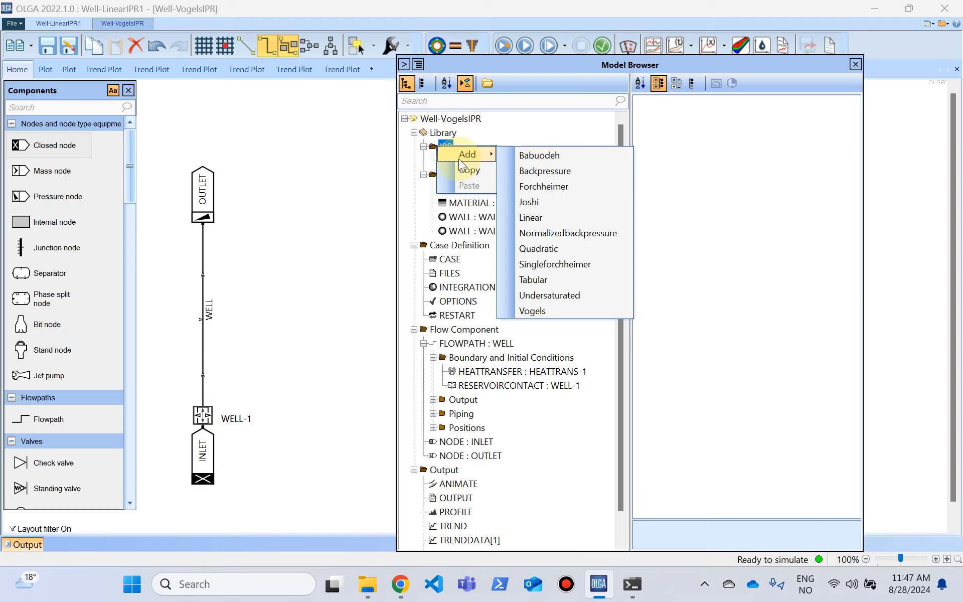